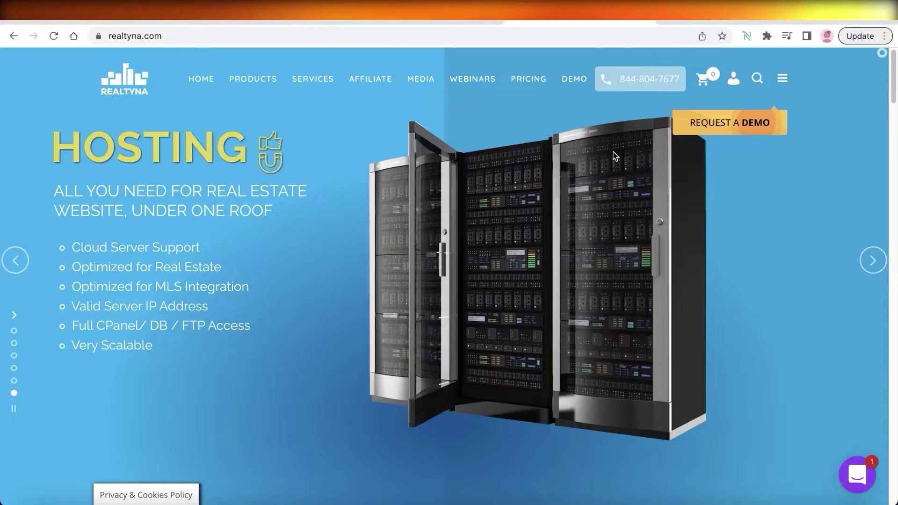
# Scroll the realtyna.com page down past the cloud server slide to the welcome section.
pyautogui.scroll(-3, 594, 182)
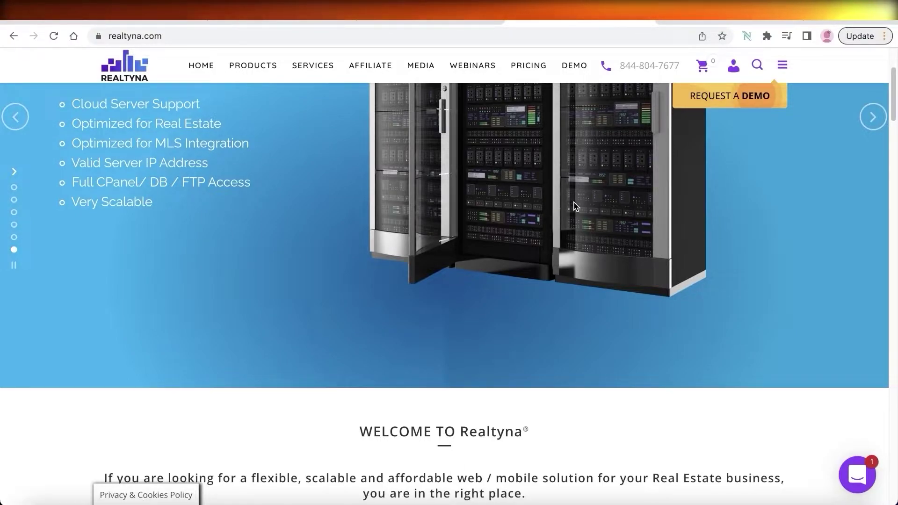
# Switch from the Realtor demo site to the network admin's Installed Themes list.
pyautogui.click(425, 20)
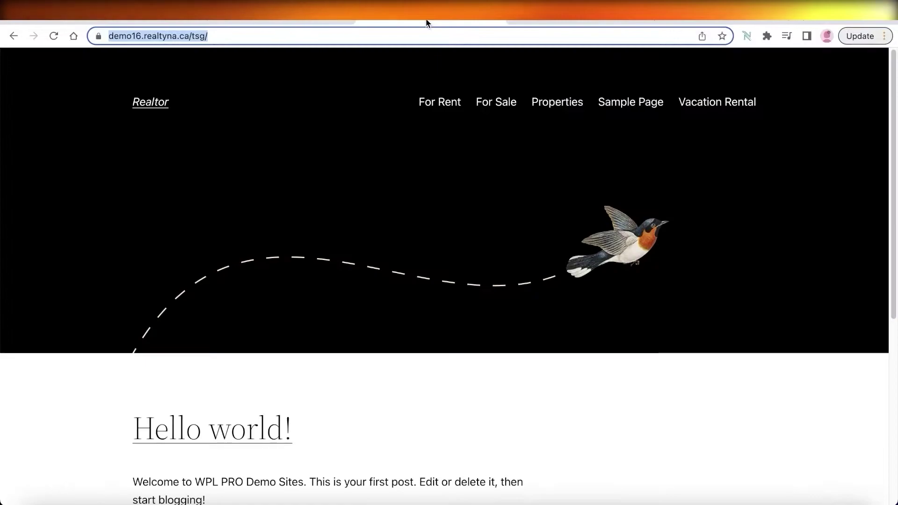
pyautogui.click(328, 21)
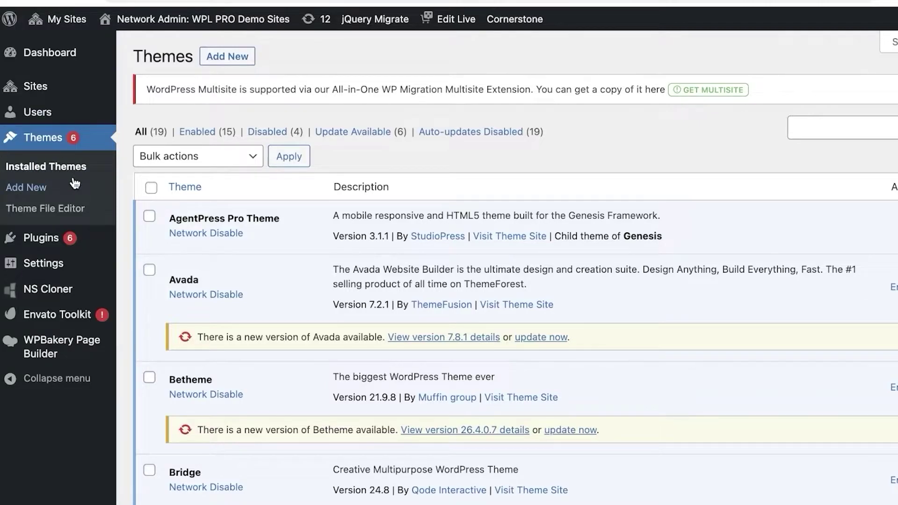
# Browse the themes list, then go to Plugins > Add New in the network admin.
pyautogui.scroll(-3, 458, 168)
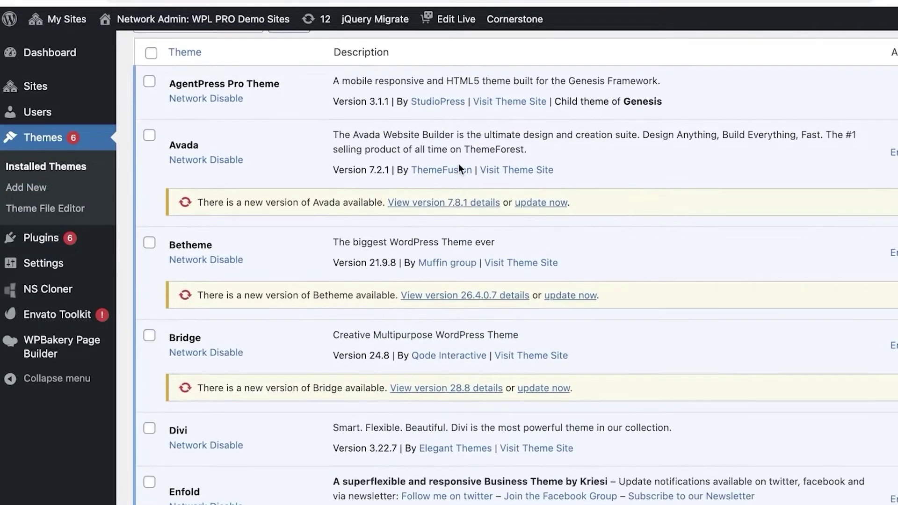
pyautogui.scroll(3, 458, 166)
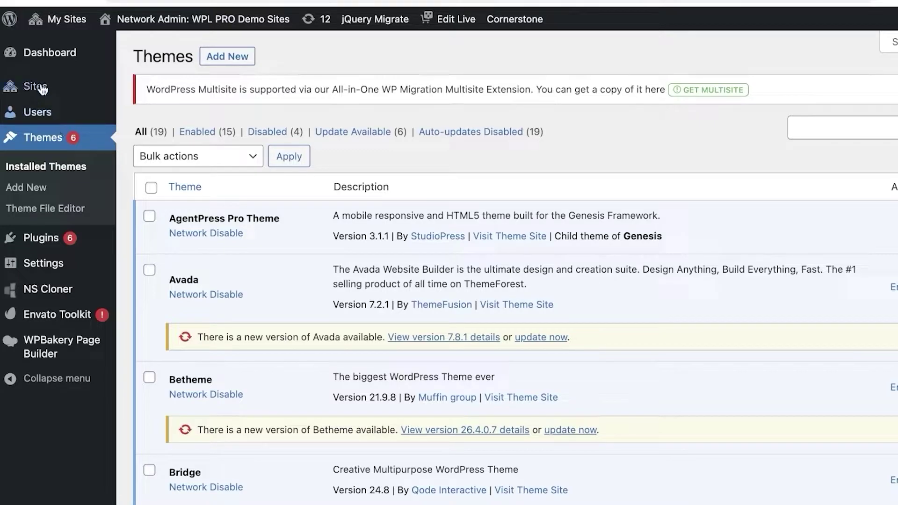
pyautogui.moveTo(29, 252)
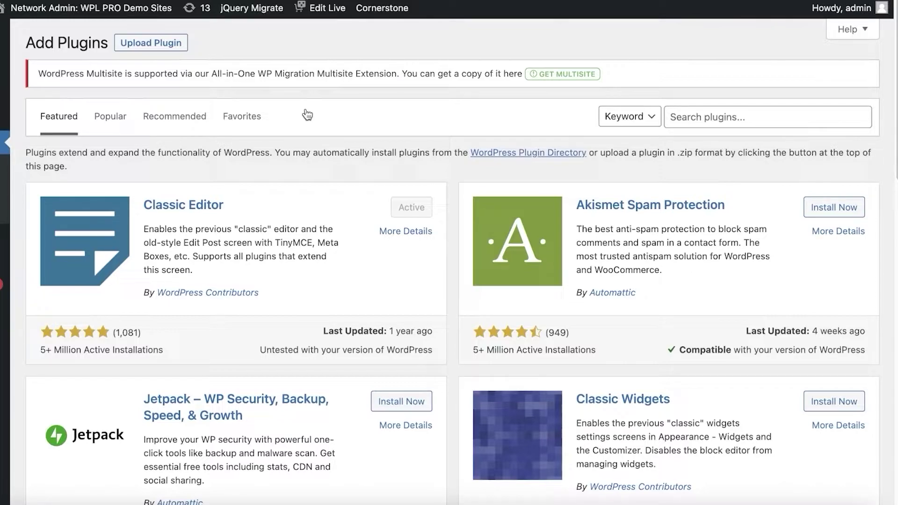
# Search plugins for 'realtyna', install Realtyna Organic IDX plugin + WPL Real Estate, and try activating it.
pyautogui.click(724, 116)
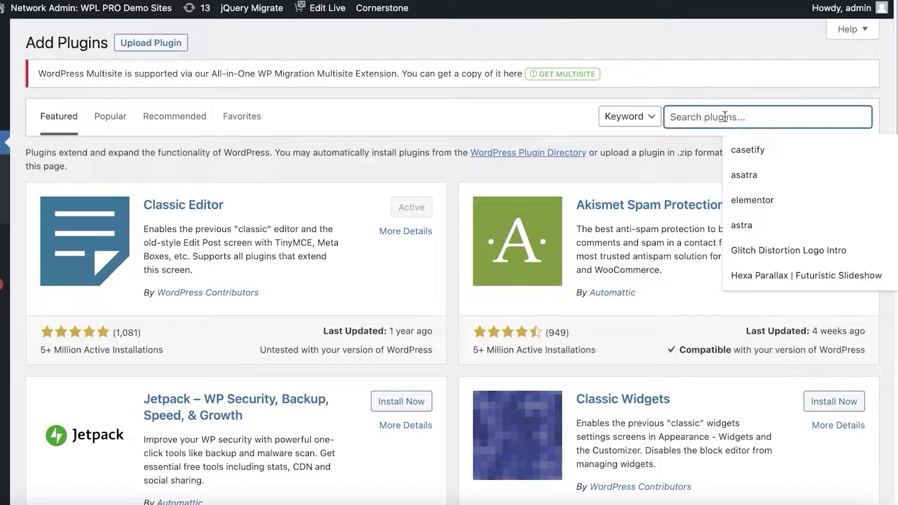
pyautogui.write('realtyna')
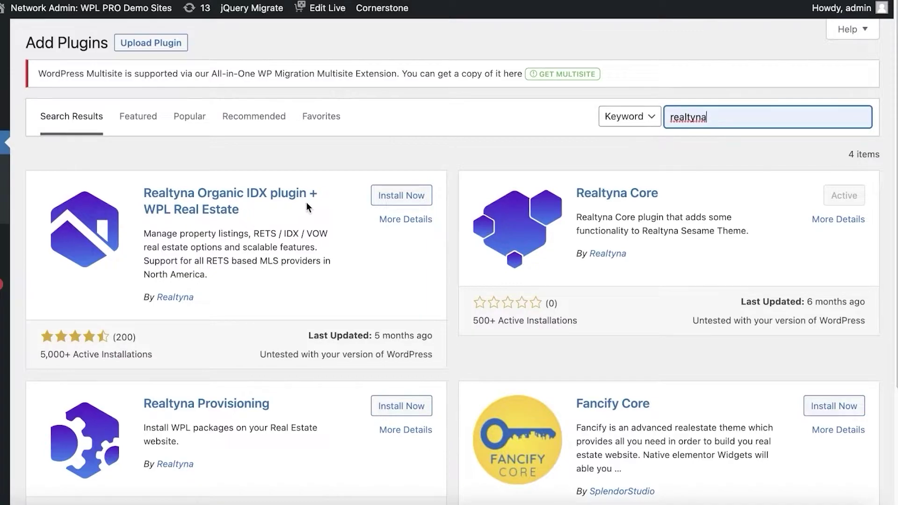
pyautogui.click(397, 195)
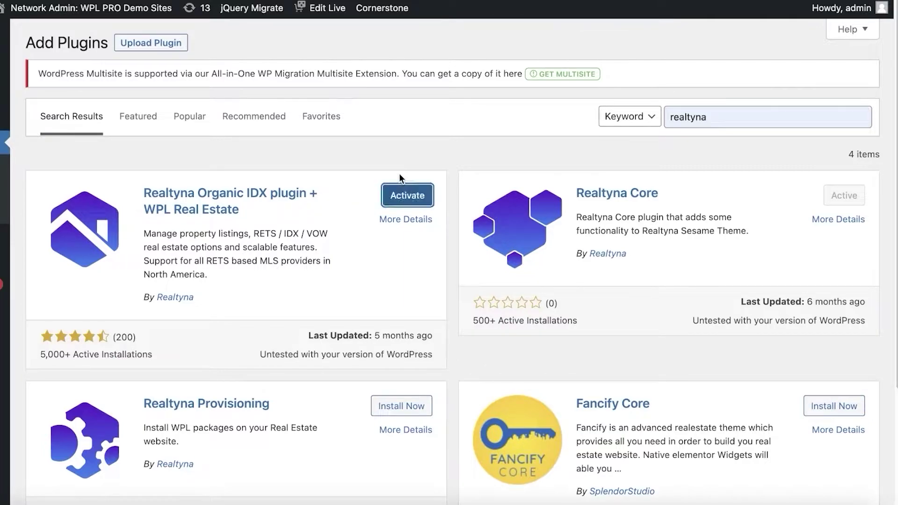
pyautogui.click(406, 200)
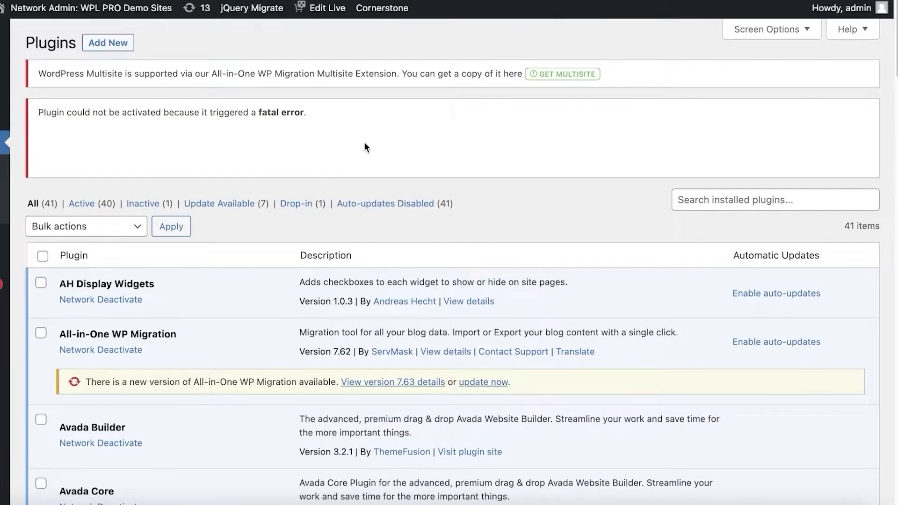
# Search installed plugins for elementor, then change the search term to realtyna.
pyautogui.scroll(-3, 374, 168)
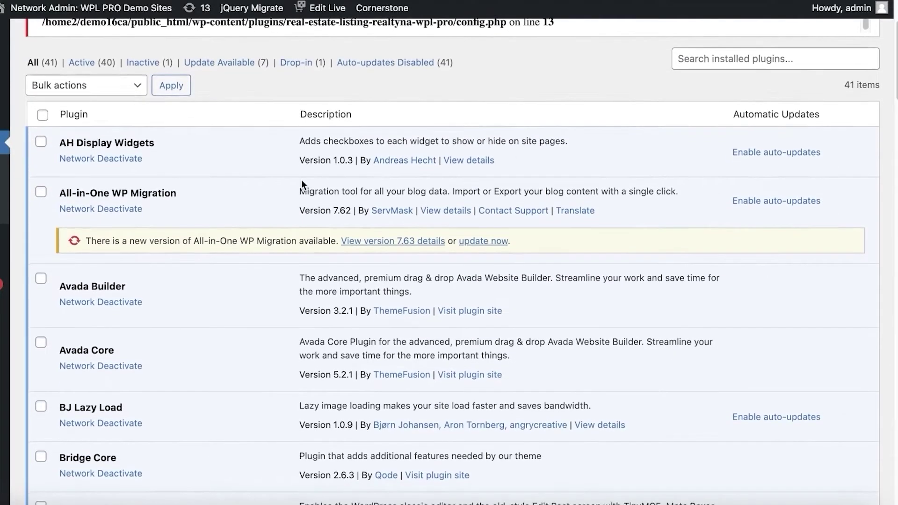
pyautogui.click(733, 57)
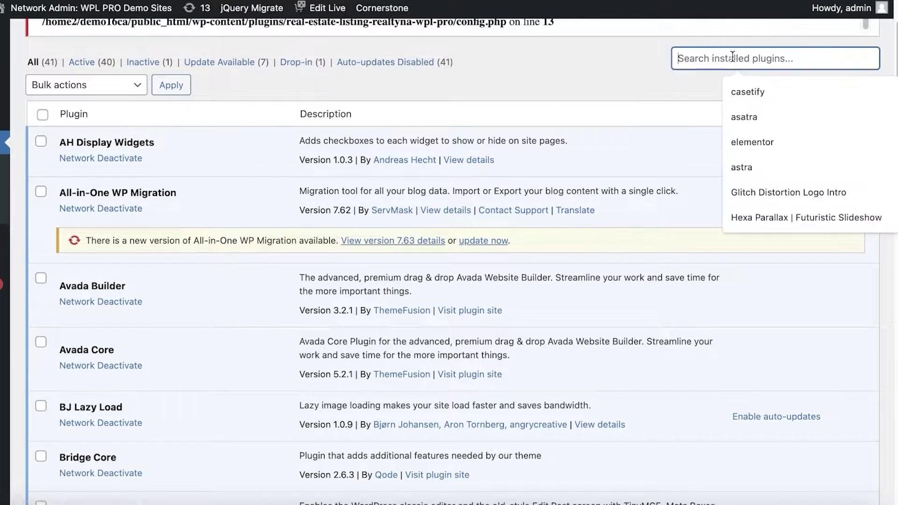
pyautogui.scroll(2, 732, 56)
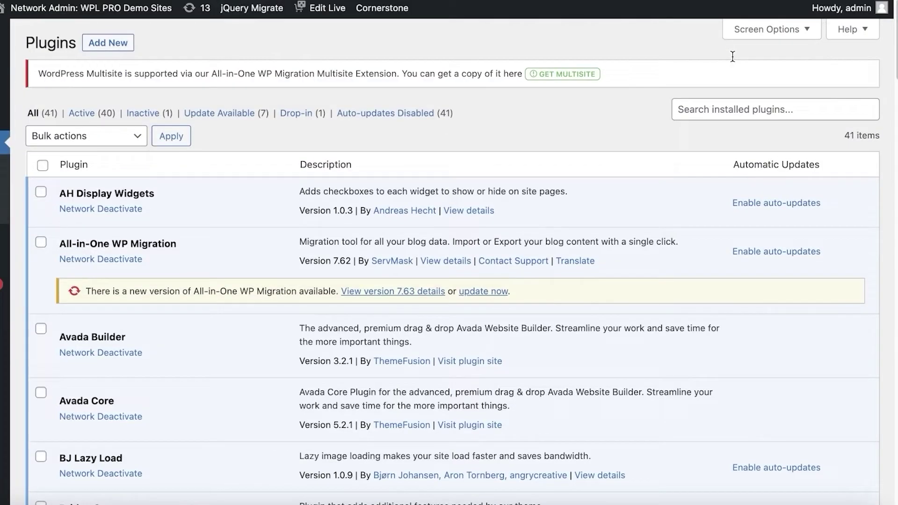
pyautogui.click(731, 108)
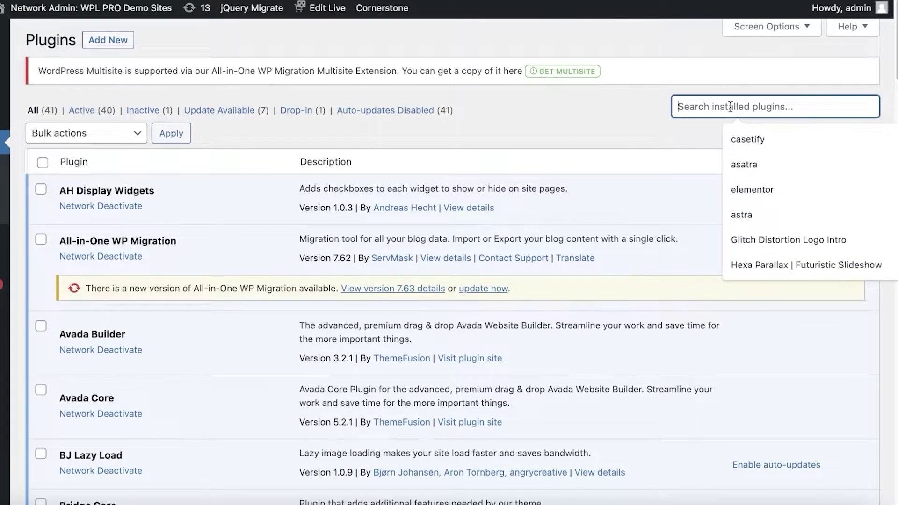
pyautogui.click(742, 188)
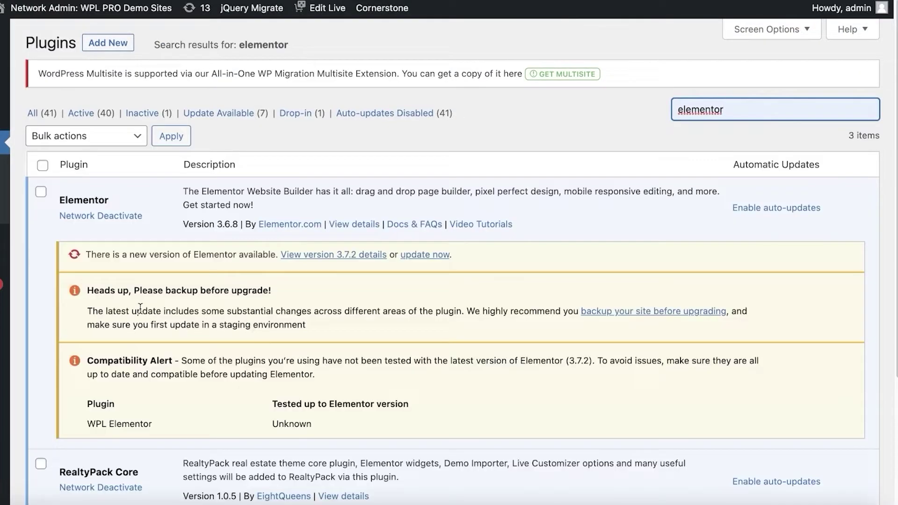
pyautogui.doubleClick(745, 108)
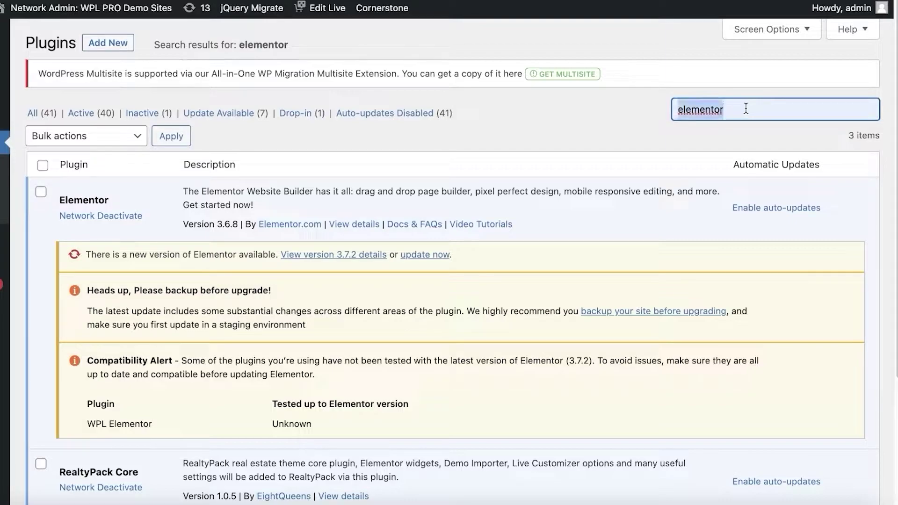
pyautogui.write('realtyna')
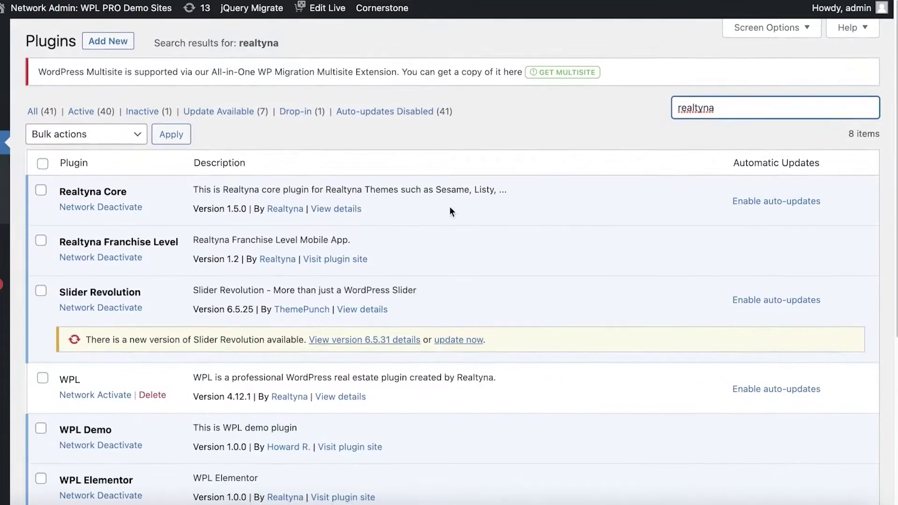
pyautogui.scroll(-5, 292, 154)
pyautogui.scroll(5, 252, 235)
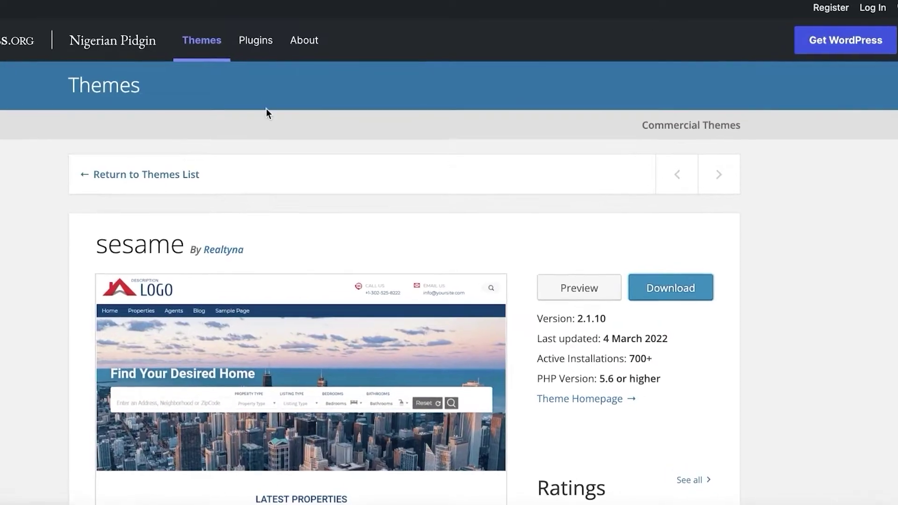
# Scroll through the WordPress.org page for Realtyna's sesame theme, version 2.1.10.
pyautogui.scroll(-2, 310, 154)
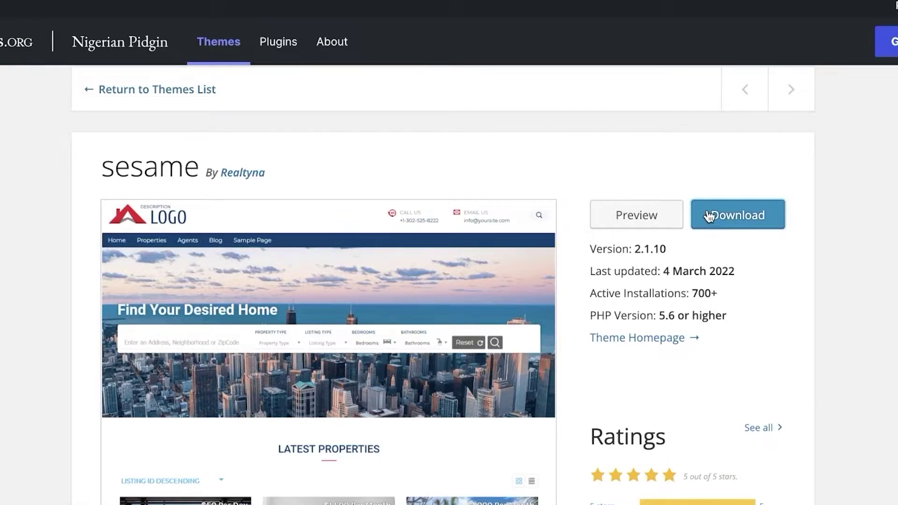
pyautogui.scroll(-2, 543, 262)
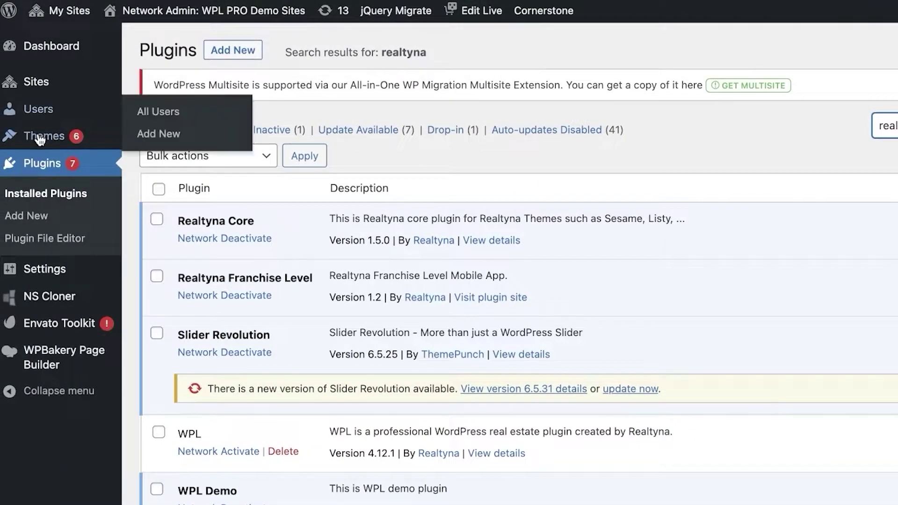
# Upload sesame.2.1.10.zip from Downloads via Themes > Add New > Upload Theme.
pyautogui.moveTo(41, 140)
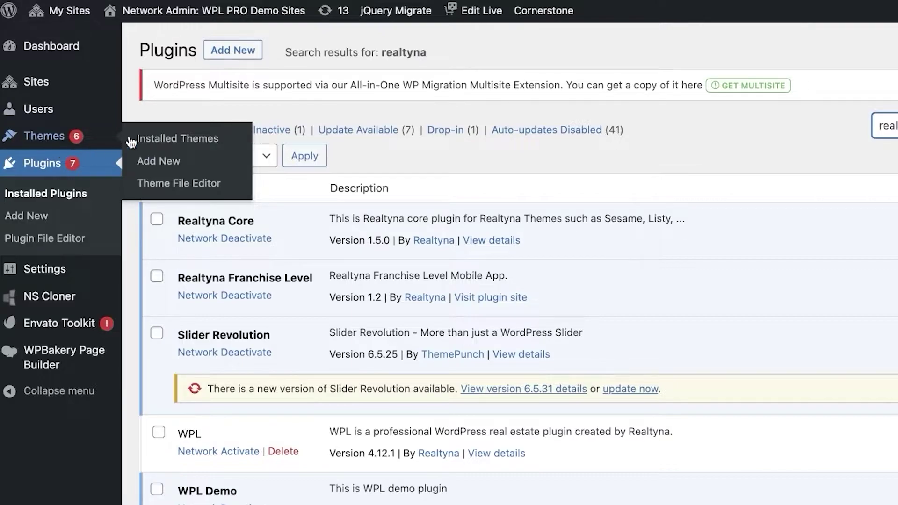
pyautogui.click(169, 161)
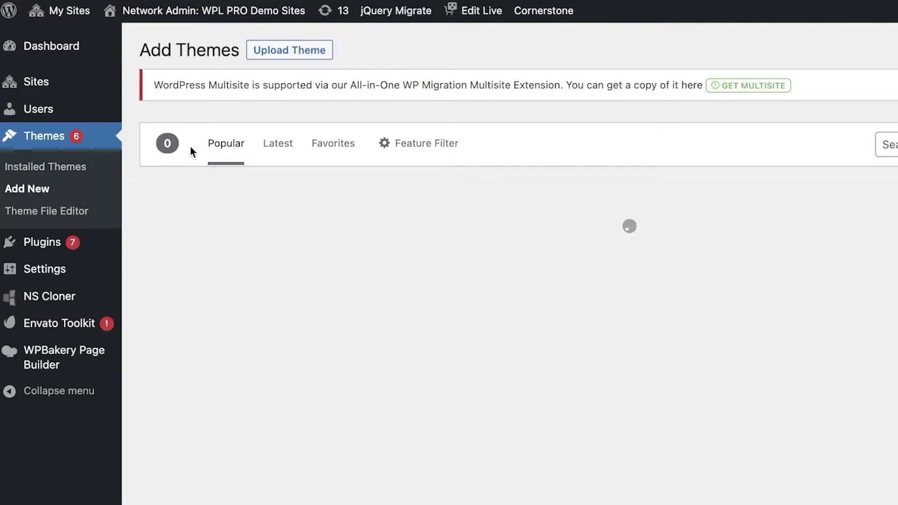
pyautogui.click(322, 53)
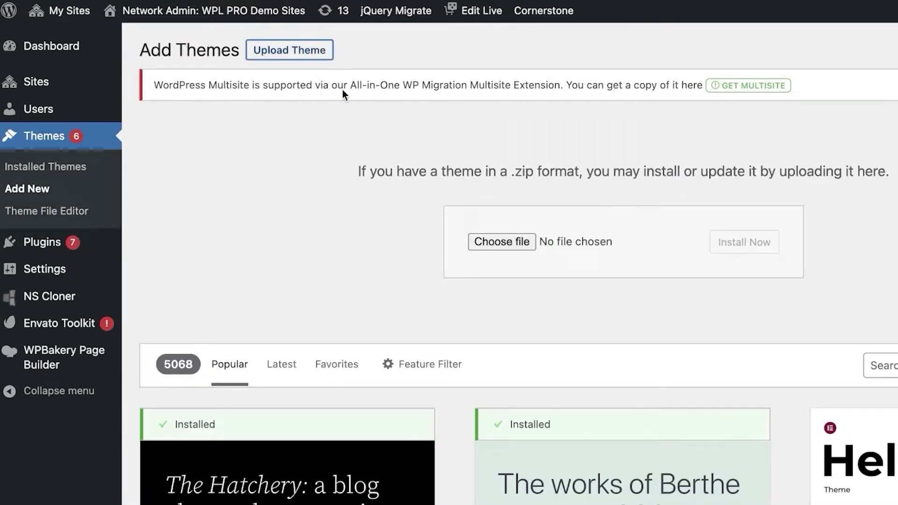
pyautogui.click(498, 236)
pyautogui.click(307, 196)
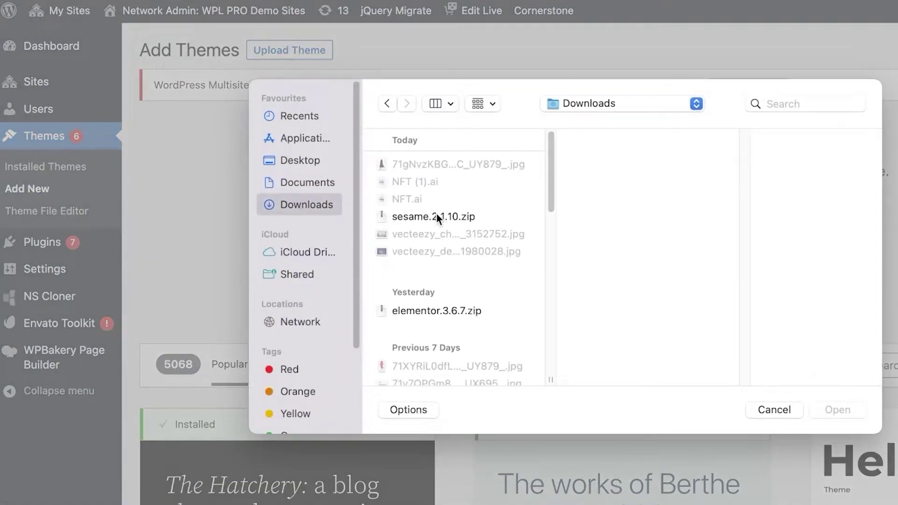
pyautogui.click(436, 208)
pyautogui.click(837, 402)
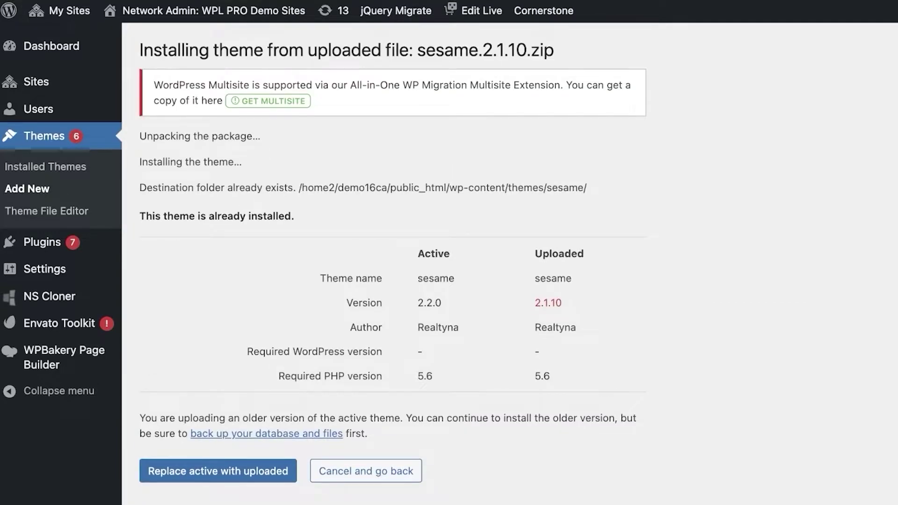
# Replace the active sesame 2.2.0 with the uploaded 2.1.10 and return to the Themes page.
pyautogui.scroll(-1, 291, 302)
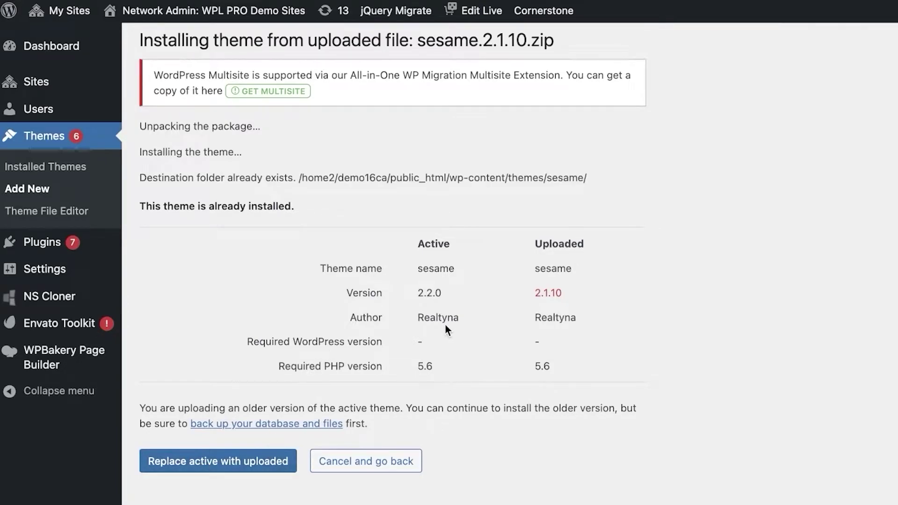
pyautogui.scroll(1, 445, 325)
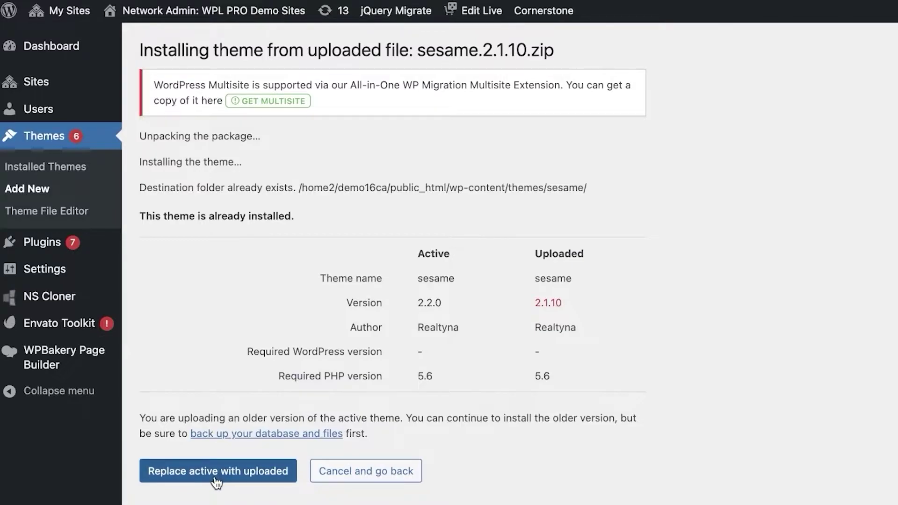
pyautogui.click(269, 476)
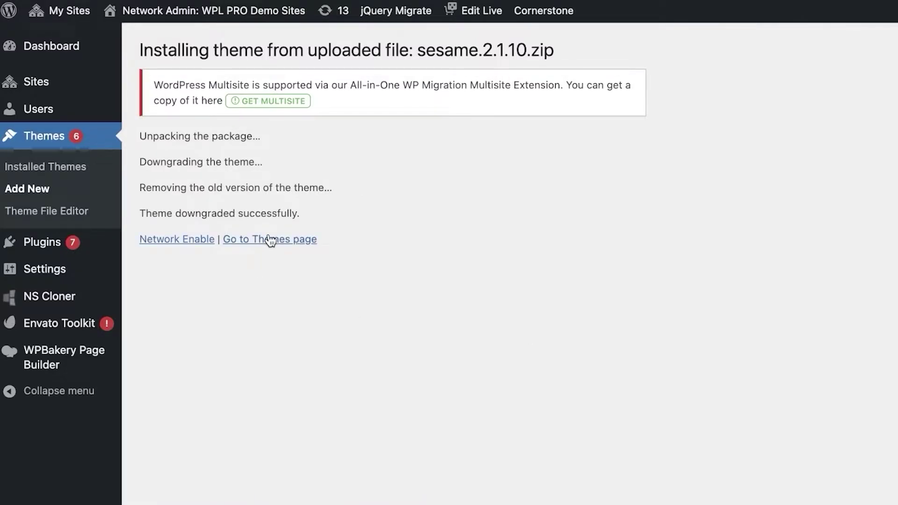
pyautogui.click(270, 240)
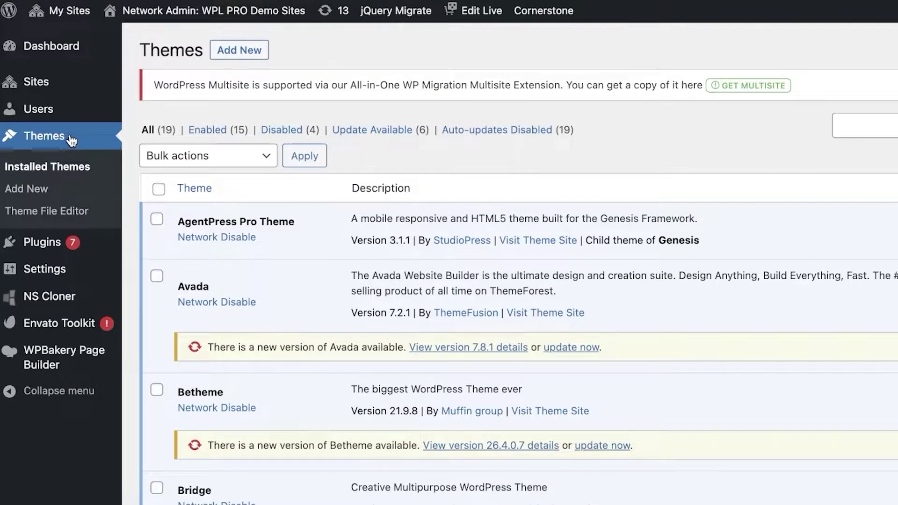
# Search network Sites for 'tsg' and open the demo16.realtyna.ca/tsg site's edit page.
pyautogui.moveTo(51, 102)
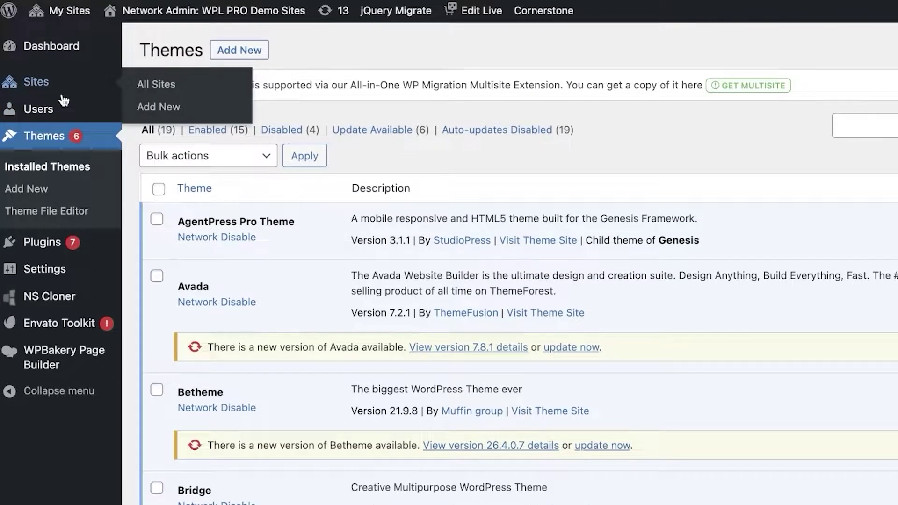
pyautogui.click(64, 95)
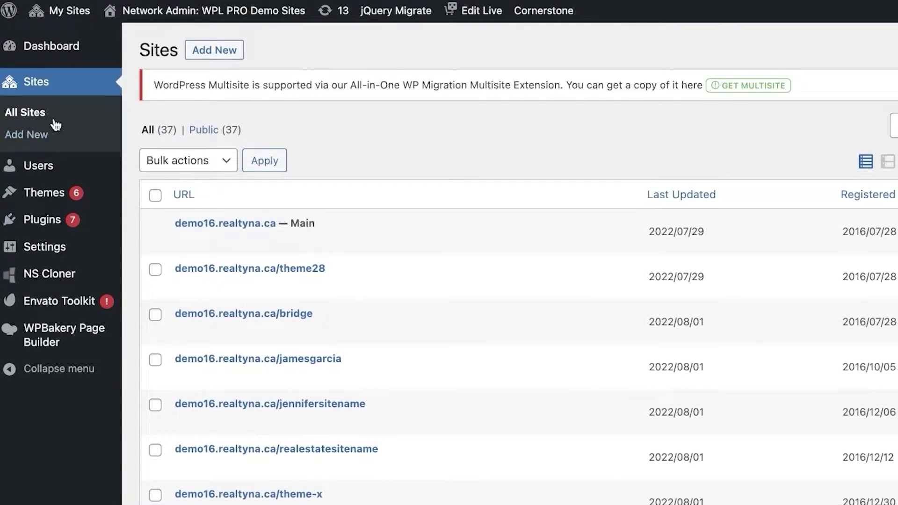
pyautogui.press('Return')
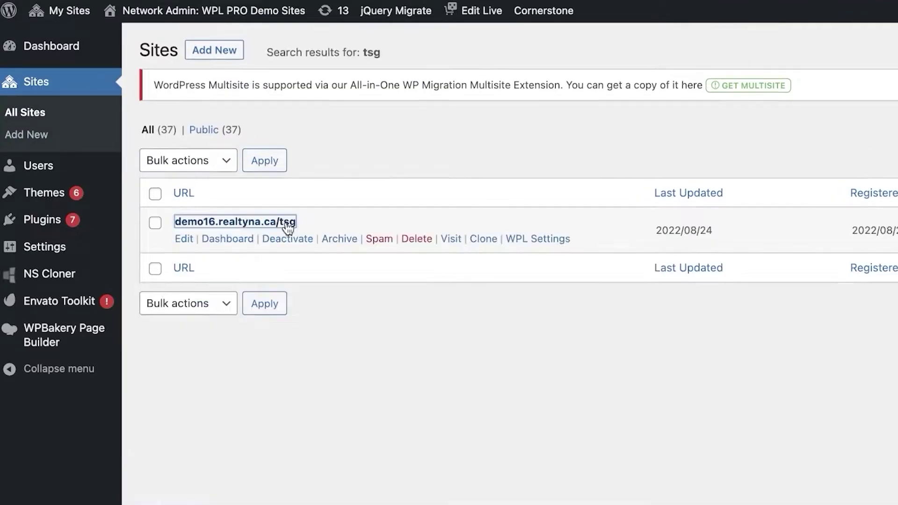
pyautogui.click(243, 222)
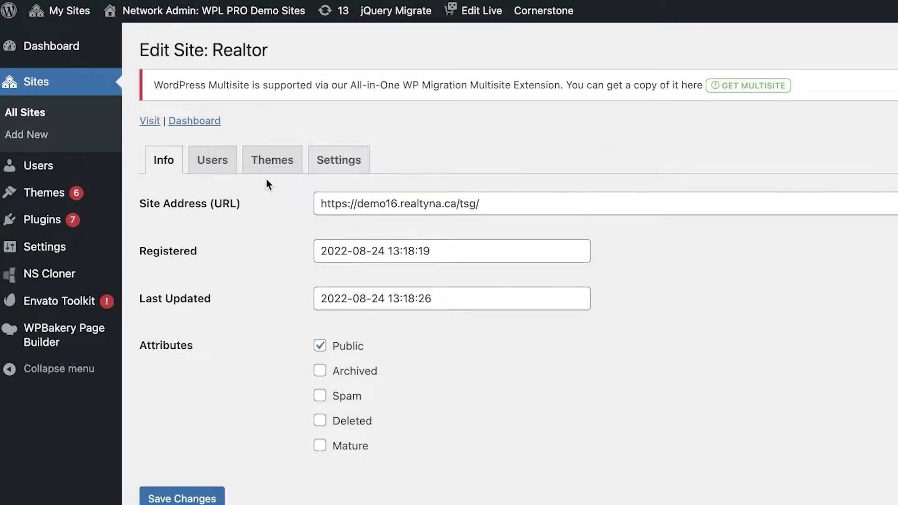
# Check the Realtor site's Users and Settings tabs (Siteurl, Home, Blogname), then open its Dashboard.
pyautogui.click(197, 161)
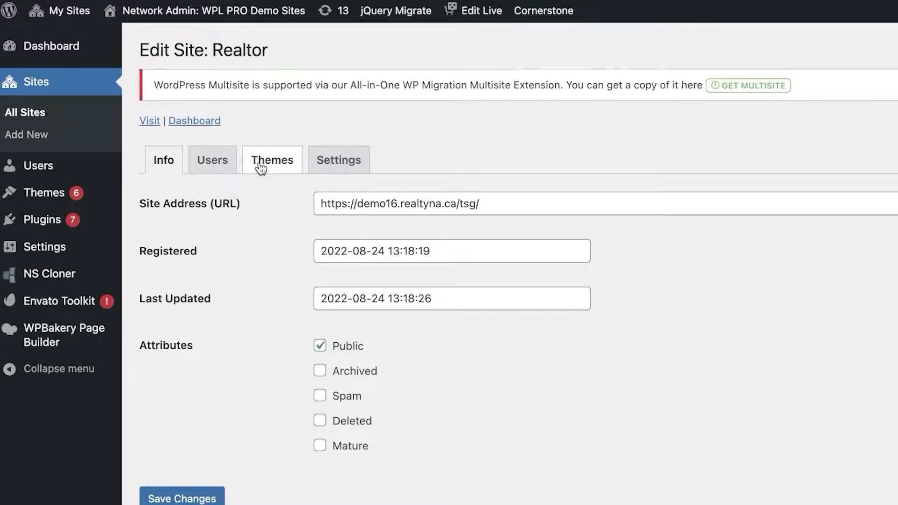
pyautogui.scroll(-1, 509, 193)
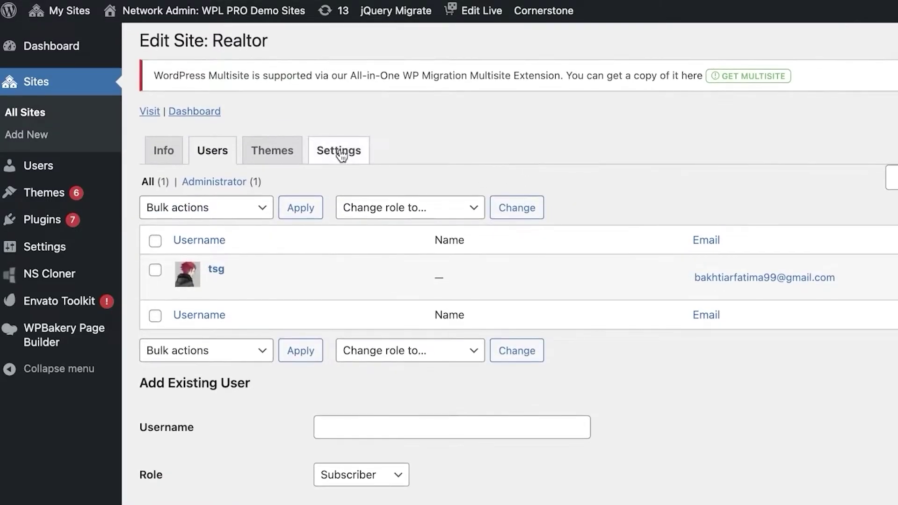
pyautogui.click(340, 157)
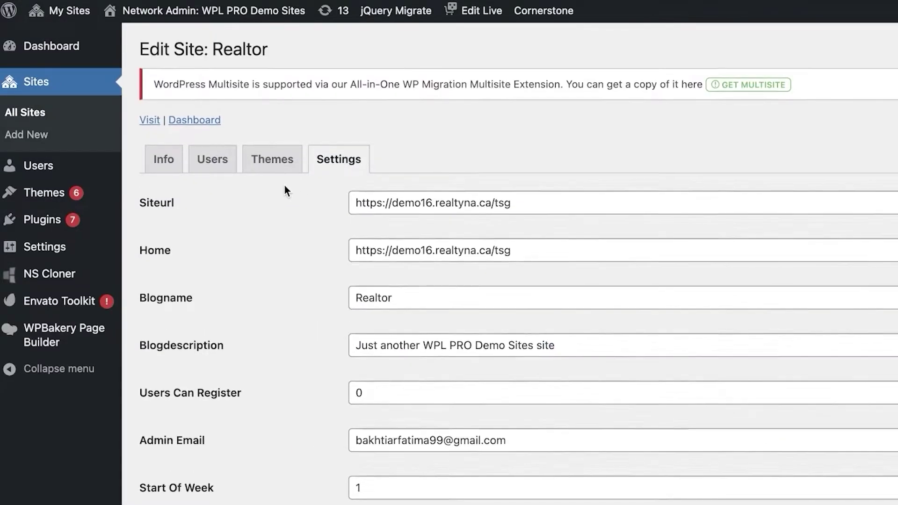
pyautogui.scroll(-5, 285, 186)
pyautogui.scroll(3, 271, 181)
pyautogui.scroll(-10, 271, 184)
pyautogui.scroll(15, 241, 198)
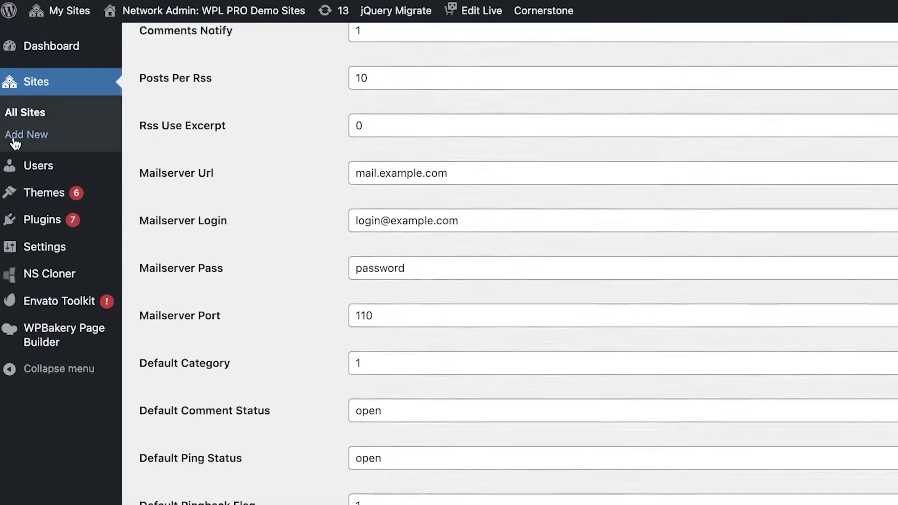
pyautogui.scroll(2, 152, 128)
pyautogui.click(194, 123)
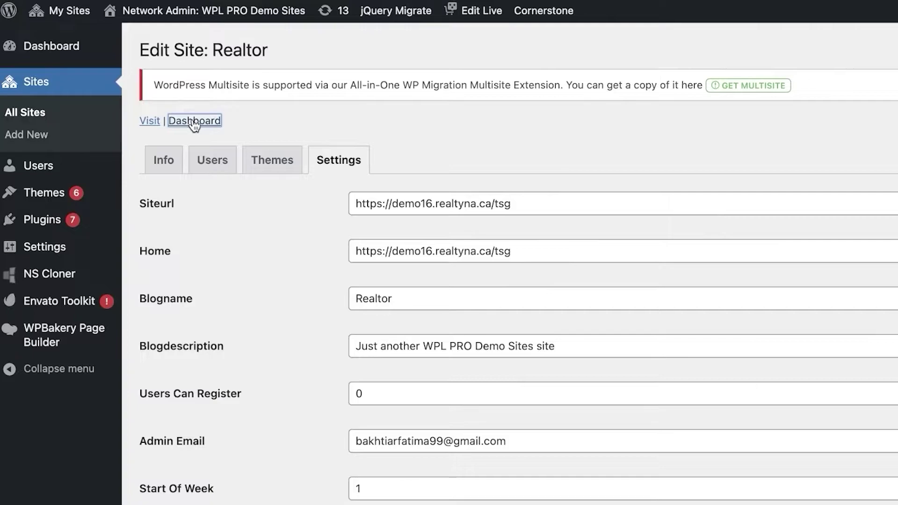
# Look over the Realtor site's dashboard and bring up the WPL submenu in the admin sidebar.
pyautogui.scroll(-7, 195, 126)
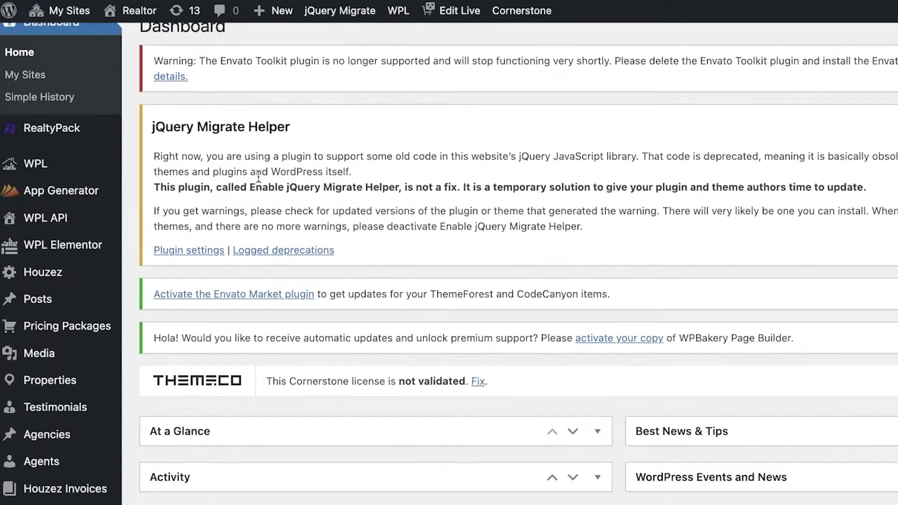
pyautogui.scroll(8, 544, 146)
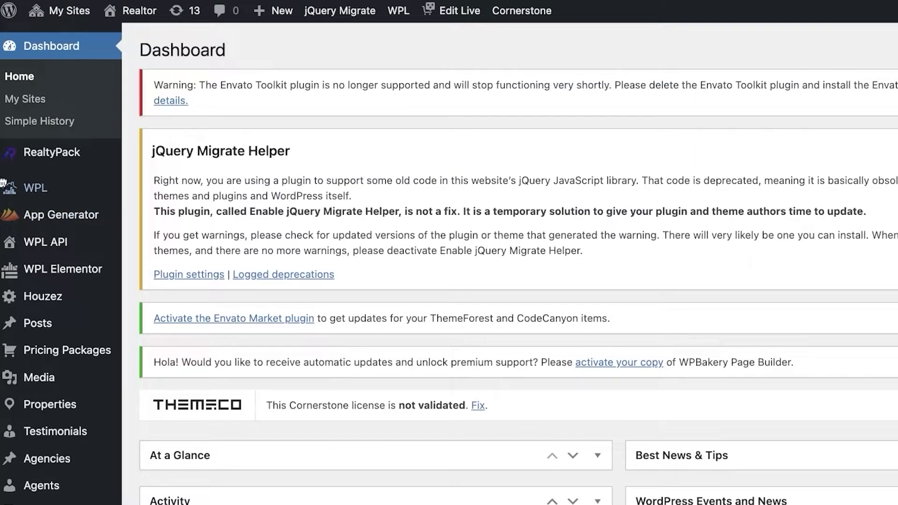
pyautogui.scroll(-4, 69, 240)
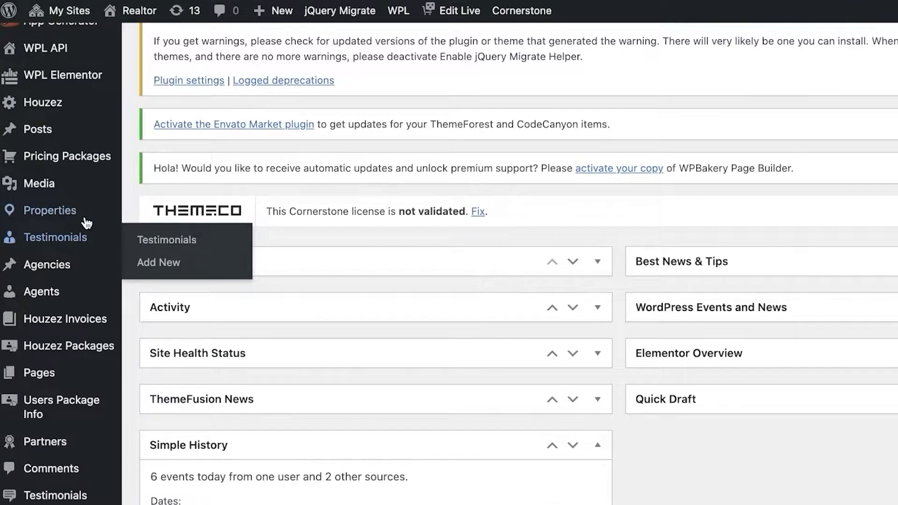
pyautogui.scroll(4, 70, 211)
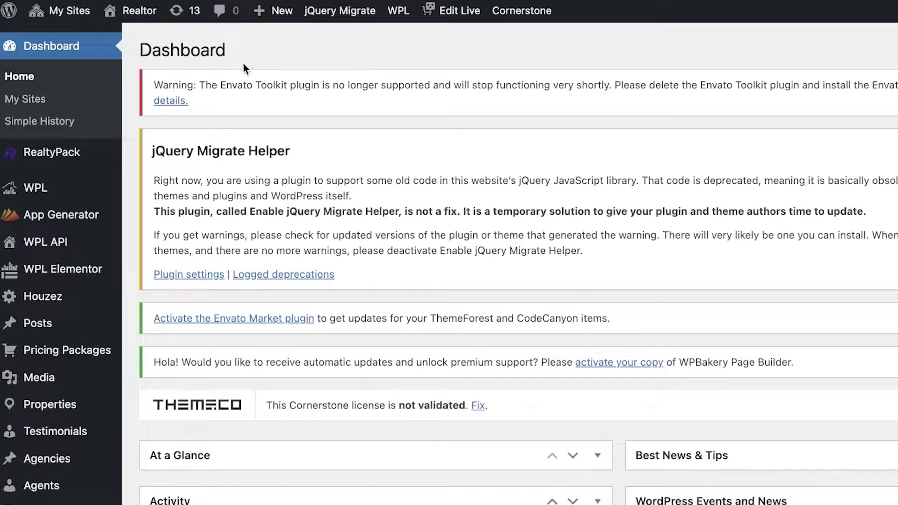
pyautogui.moveTo(38, 157)
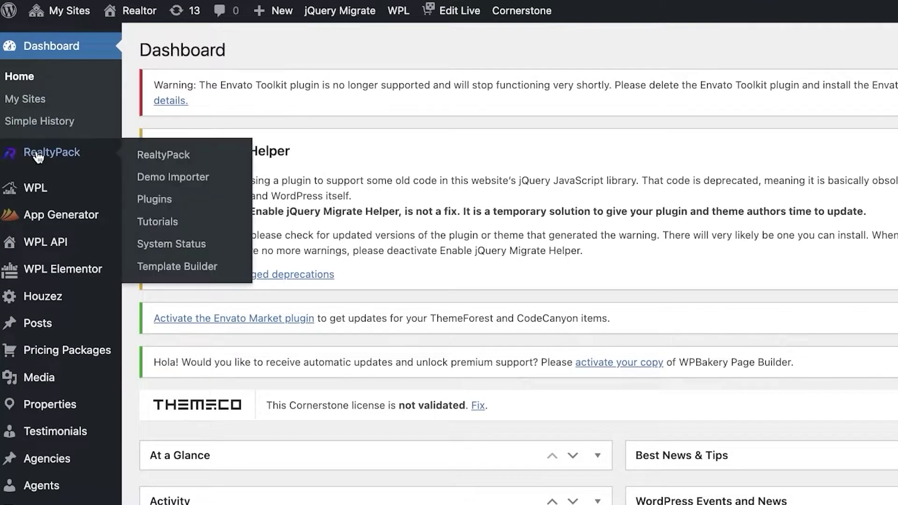
pyautogui.moveTo(37, 188)
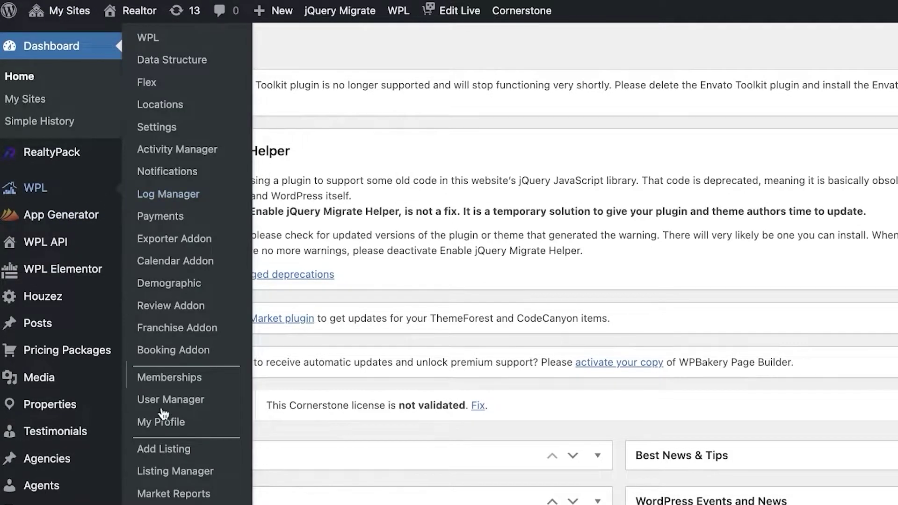
# Go to the WPL Listing Manager and start a new property with an empty Basic Details form.
pyautogui.click(176, 476)
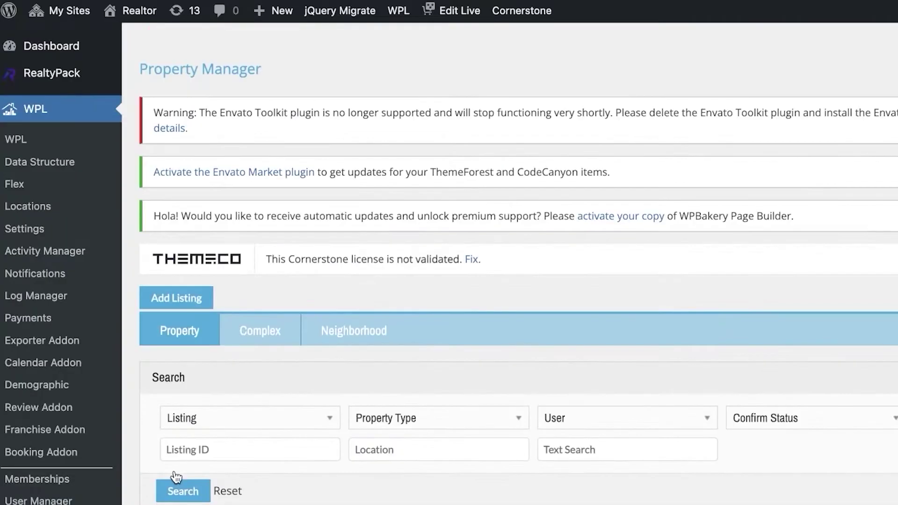
pyautogui.scroll(-3, 402, 240)
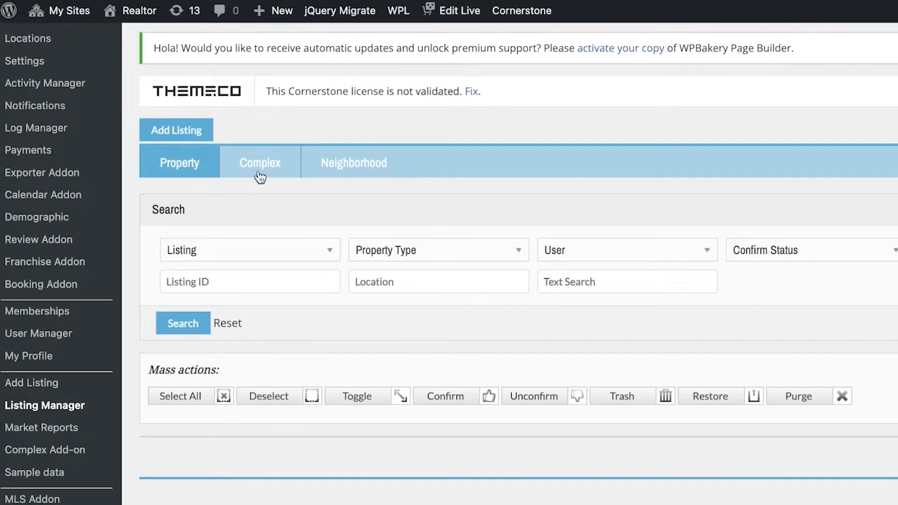
pyautogui.click(172, 145)
pyautogui.scroll(-10, 187, 180)
pyautogui.scroll(-3, 189, 179)
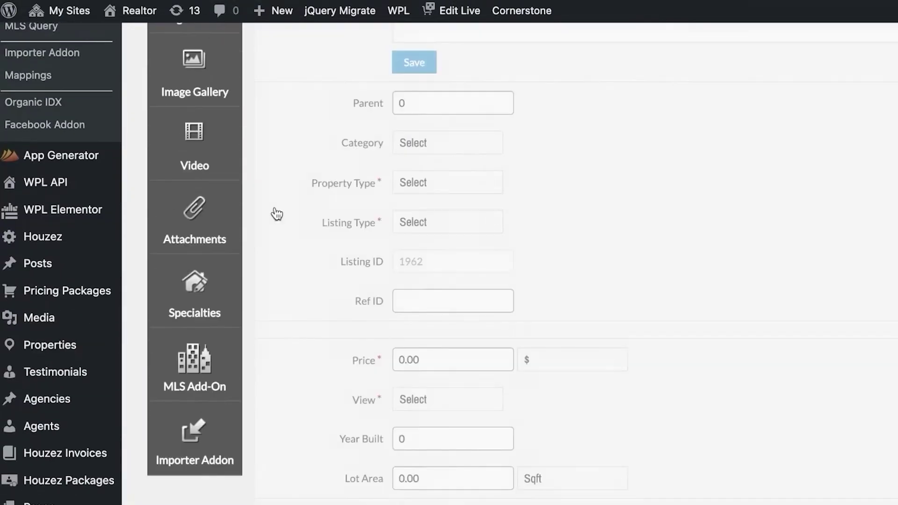
pyautogui.scroll(7, 500, 176)
pyautogui.scroll(3, 501, 176)
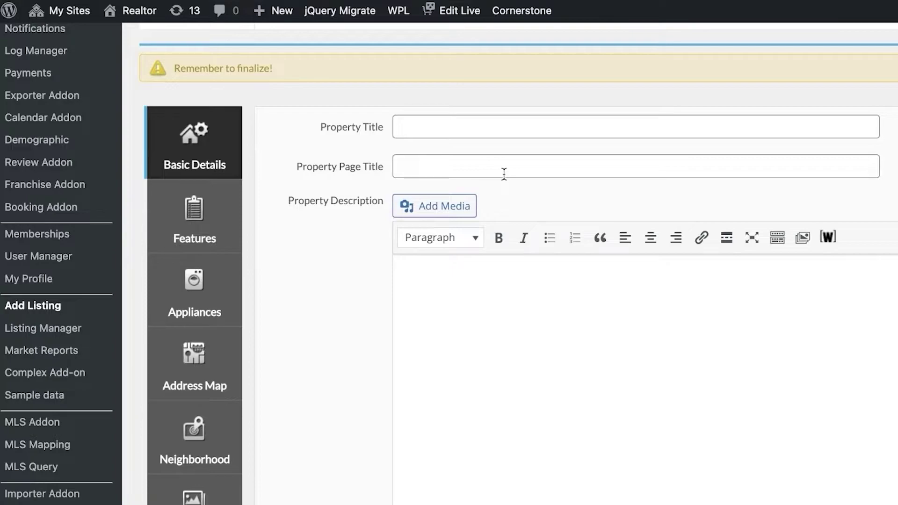
# Enter 'Apartment' as both the Property Title and the Property Page Title.
pyautogui.click(523, 129)
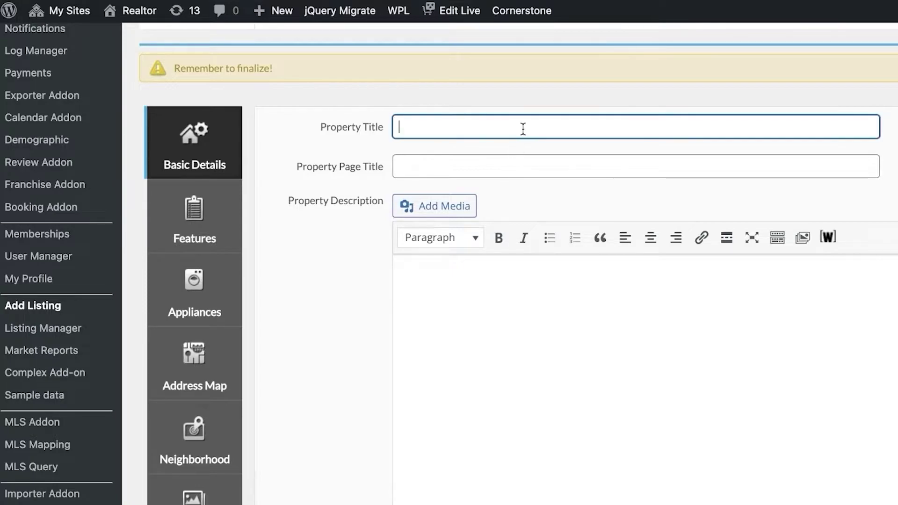
pyautogui.write('Apartment')
pyautogui.click(523, 171)
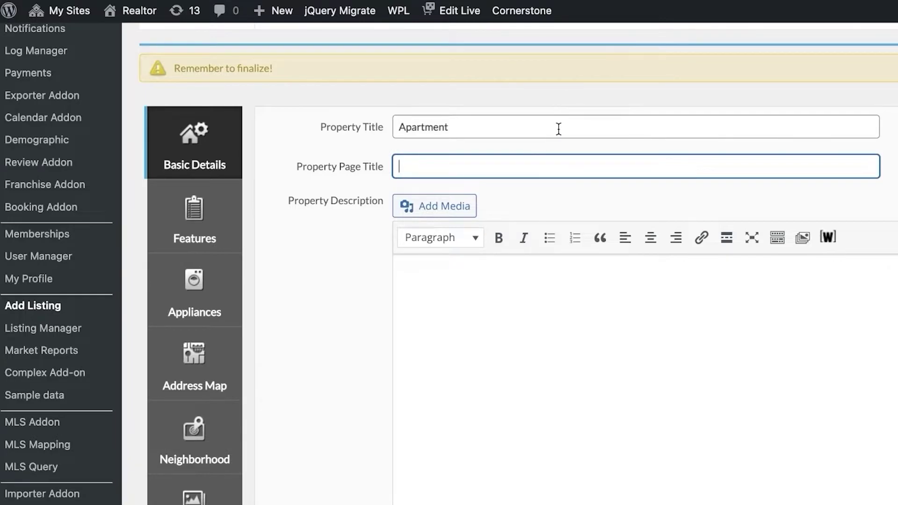
pyautogui.write('Apartment')
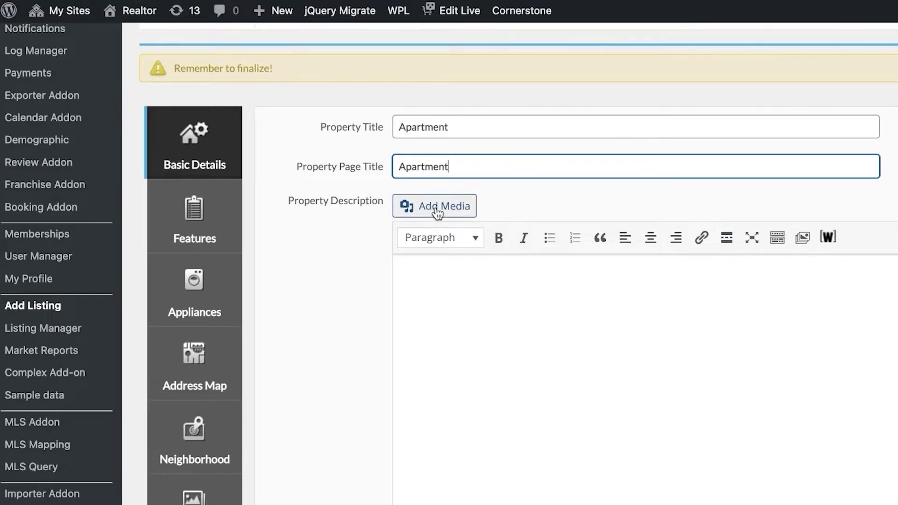
# Paste 'sample listing' into the property description editor.
pyautogui.click(450, 258)
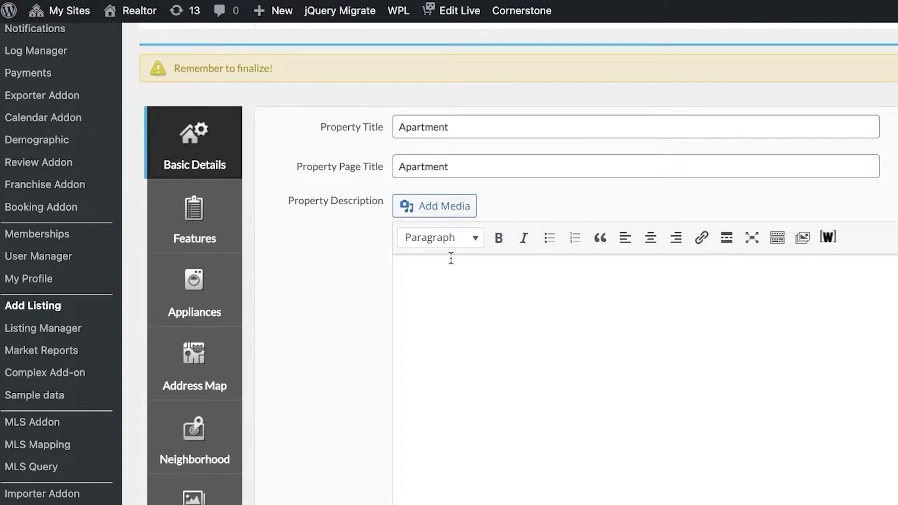
pyautogui.scroll(-3, 465, 265)
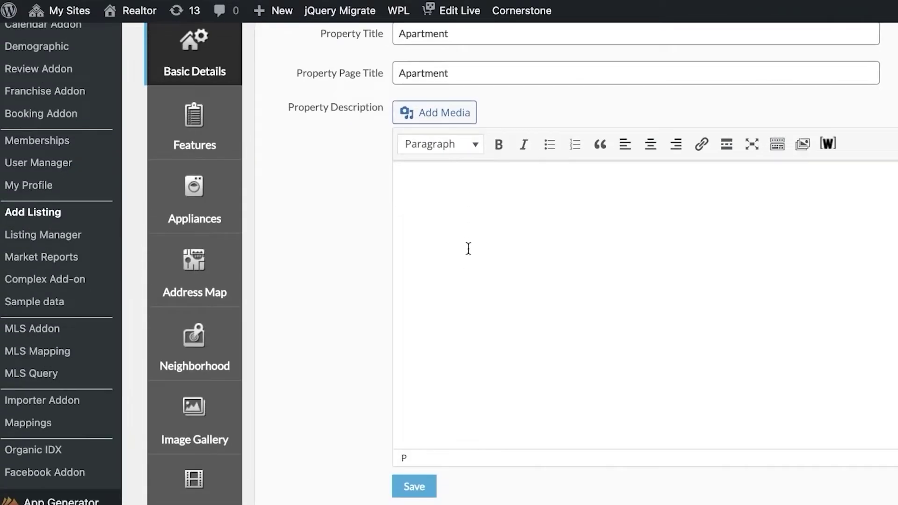
pyautogui.click(468, 248)
pyautogui.write('sample listing')
pyautogui.scroll(-5, 488, 285)
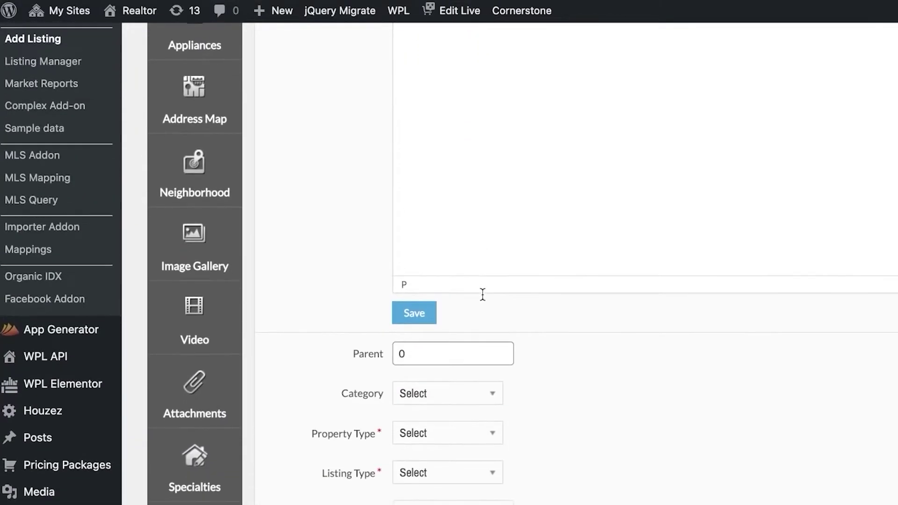
# Set Category to test and Listing Type to For sale, leaving Property Type unchanged.
pyautogui.click(490, 308)
pyautogui.scroll(-5, 490, 307)
pyautogui.scroll(1, 485, 242)
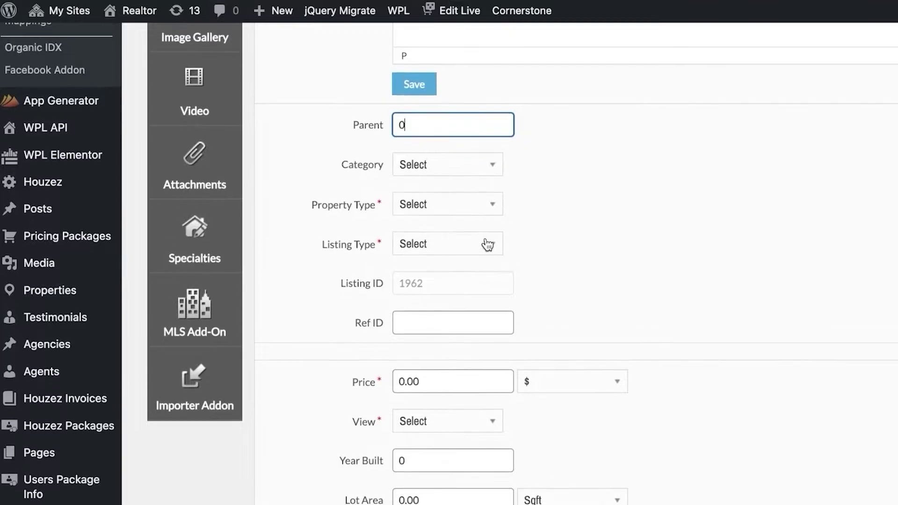
pyautogui.click(471, 185)
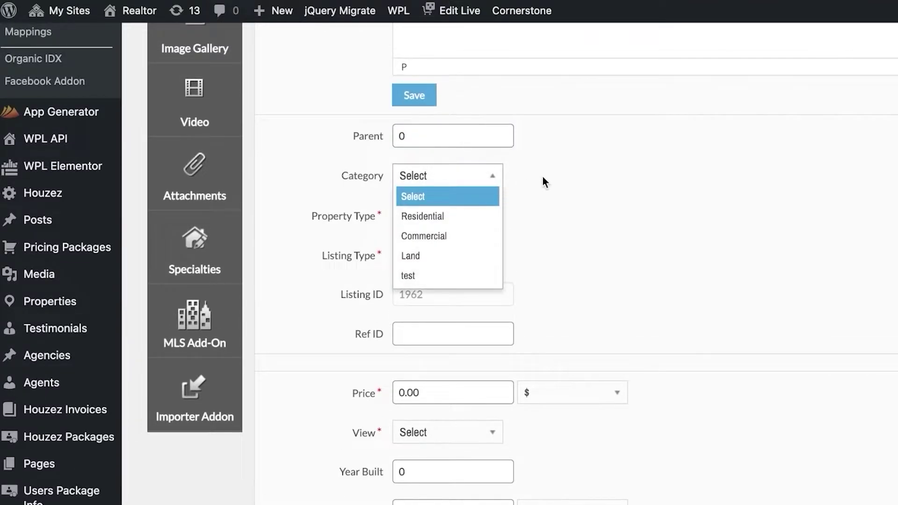
pyautogui.click(420, 276)
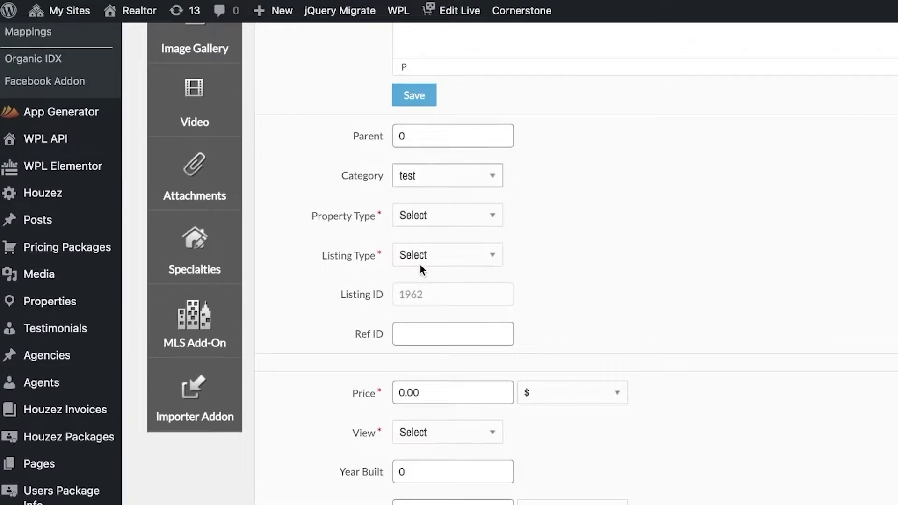
pyautogui.click(441, 218)
pyautogui.click(492, 215)
pyautogui.click(476, 253)
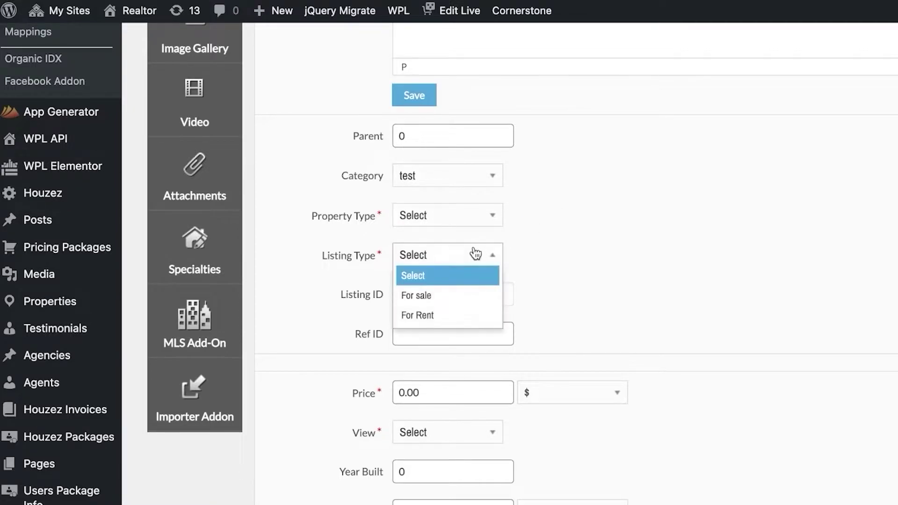
pyautogui.click(426, 300)
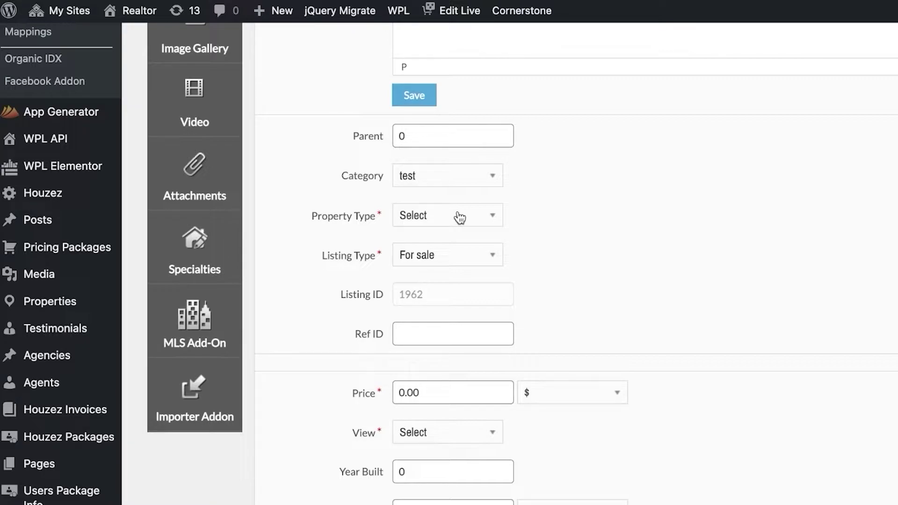
# Give the listing a price of 0.001 and set its View to Street.
pyautogui.scroll(-3, 314, 271)
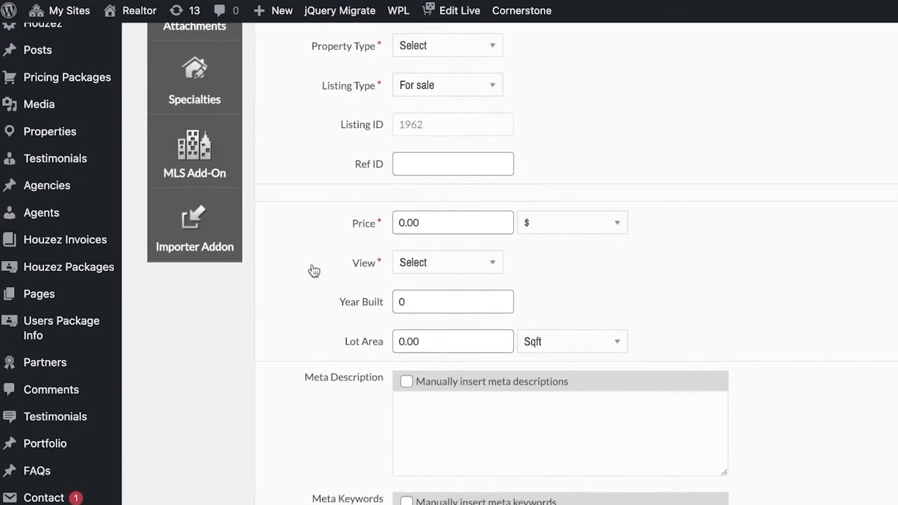
pyautogui.click(444, 211)
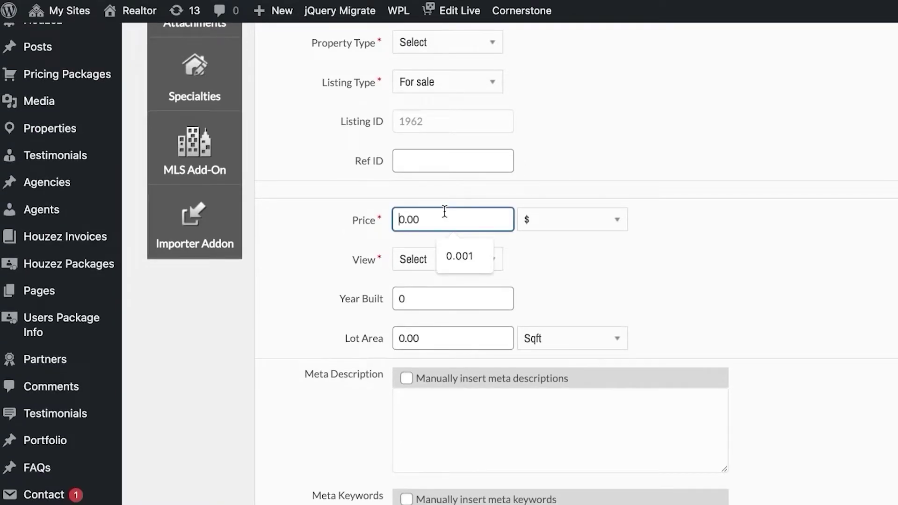
pyautogui.click(452, 255)
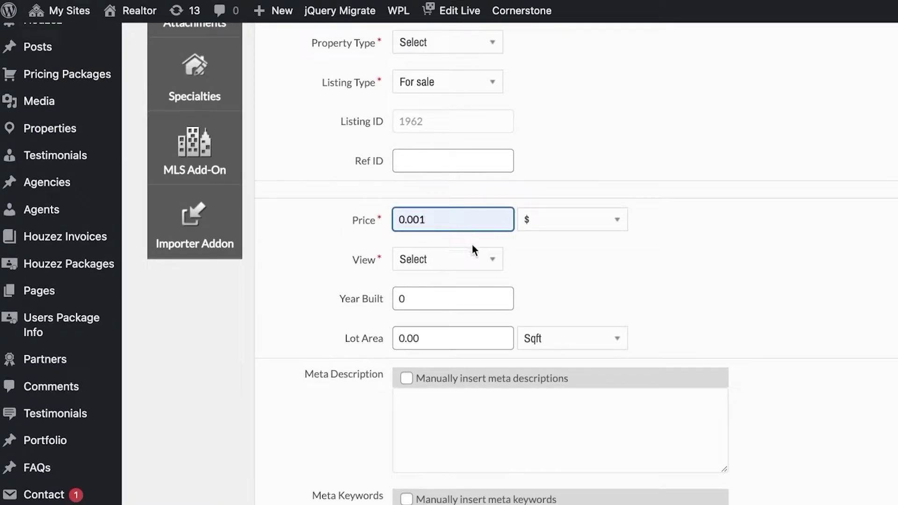
pyautogui.click(471, 258)
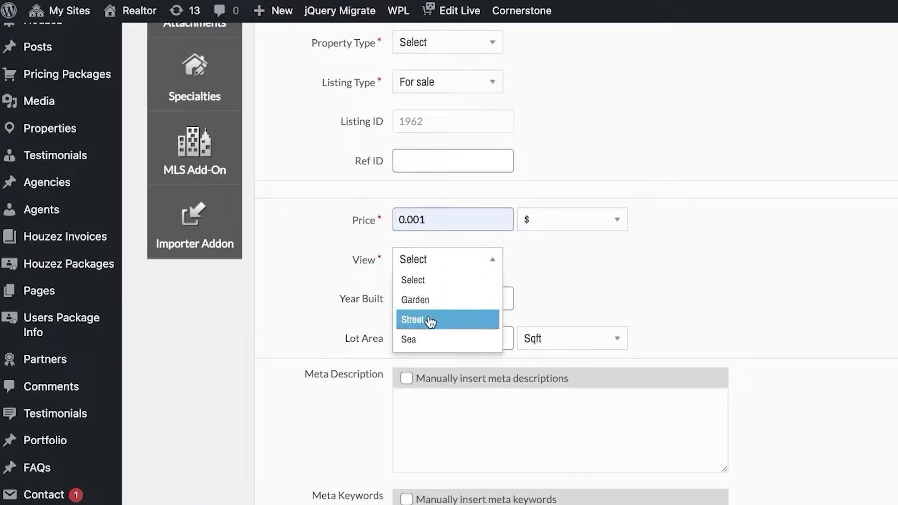
pyautogui.click(431, 319)
pyautogui.click(438, 300)
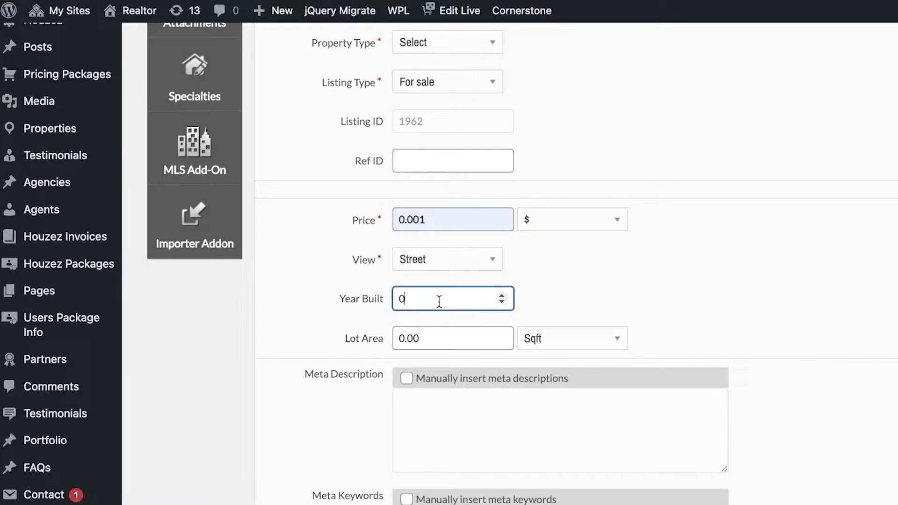
# Leave Lot Area at 0.00 Sqft and save the property description.
pyautogui.scroll(-3, 591, 227)
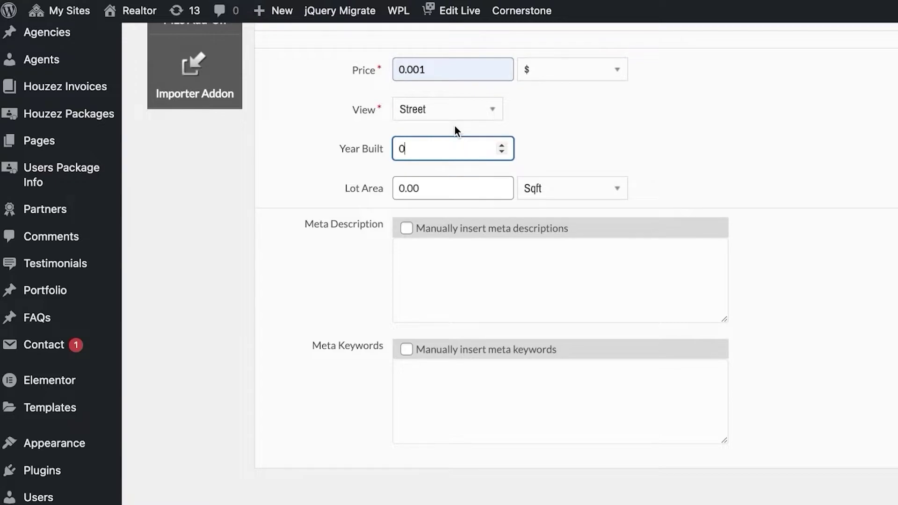
pyautogui.doubleClick(444, 188)
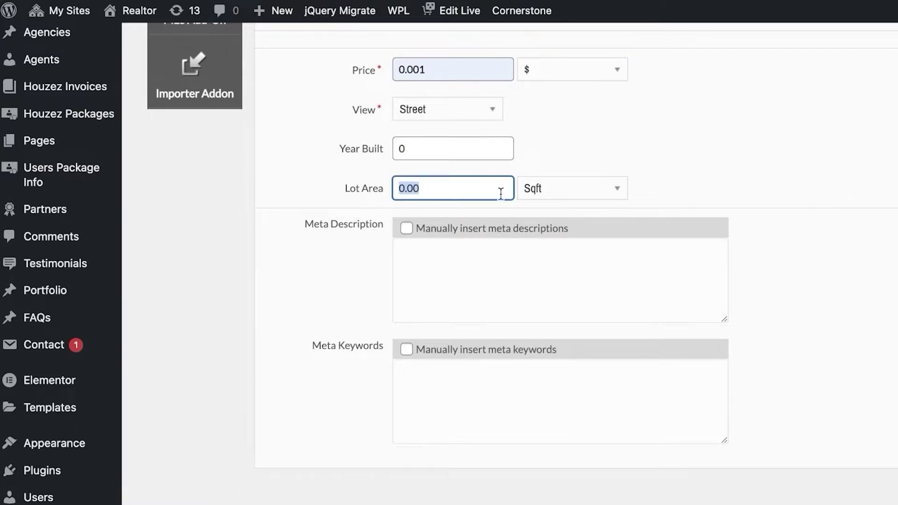
pyautogui.click(528, 195)
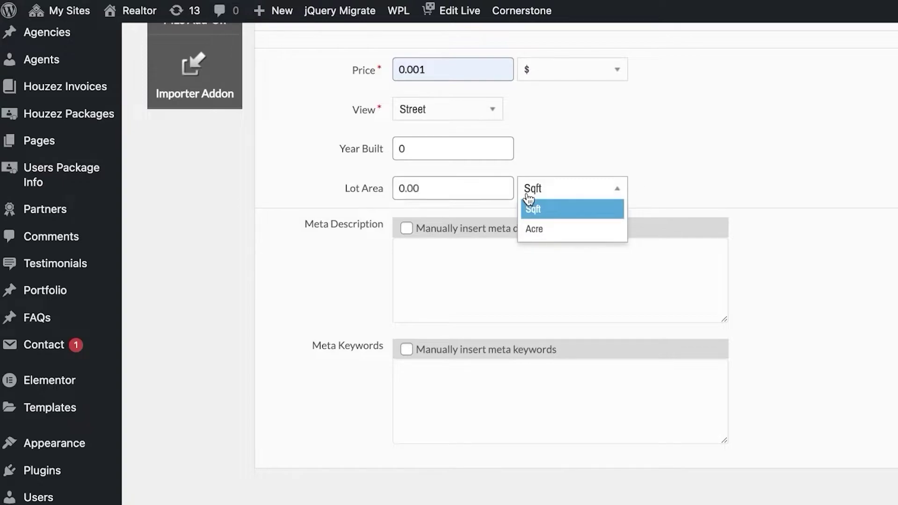
pyautogui.scroll(10, 798, 255)
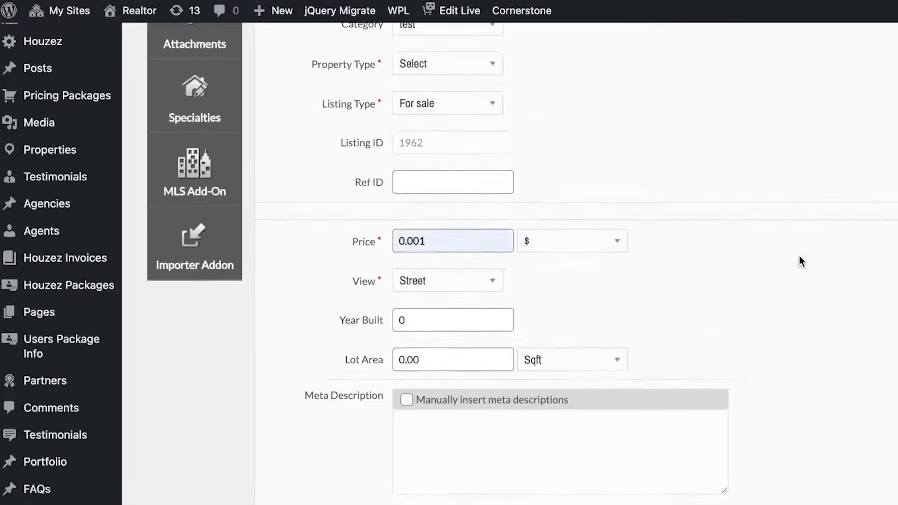
pyautogui.click(393, 357)
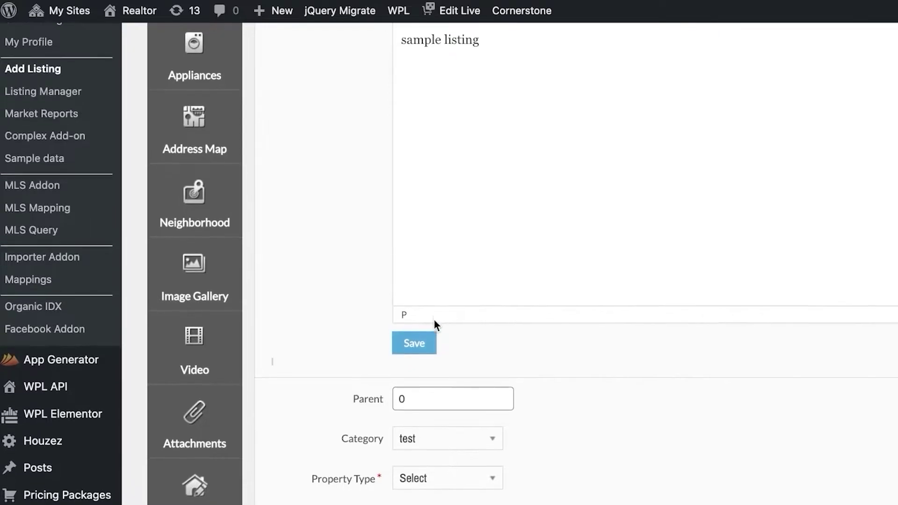
pyautogui.scroll(-10, 430, 323)
pyautogui.scroll(-5, 602, 277)
pyautogui.scroll(14, 742, 250)
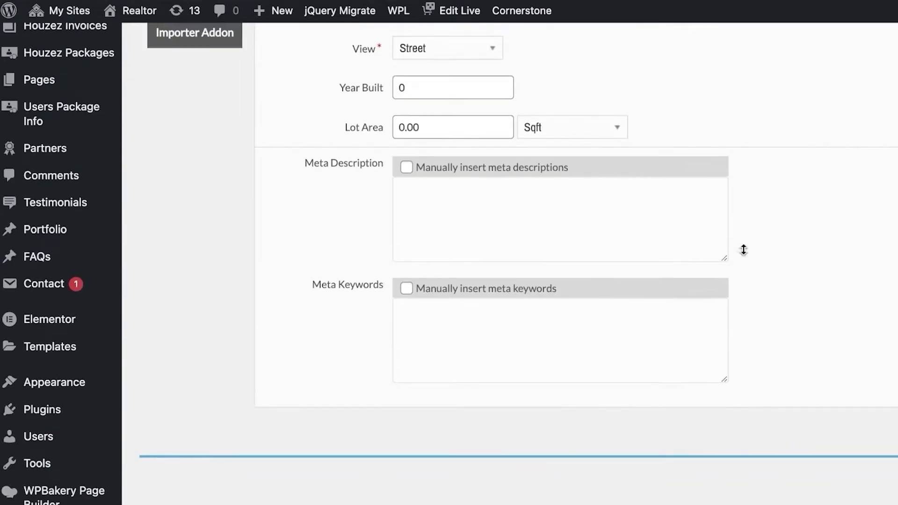
pyautogui.scroll(3, 790, 247)
pyautogui.scroll(-1, 414, 222)
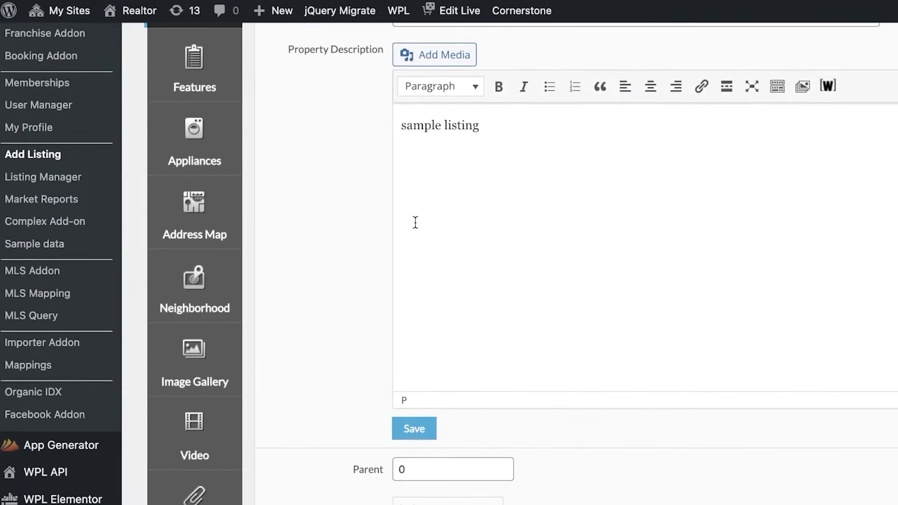
pyautogui.scroll(4, 327, 239)
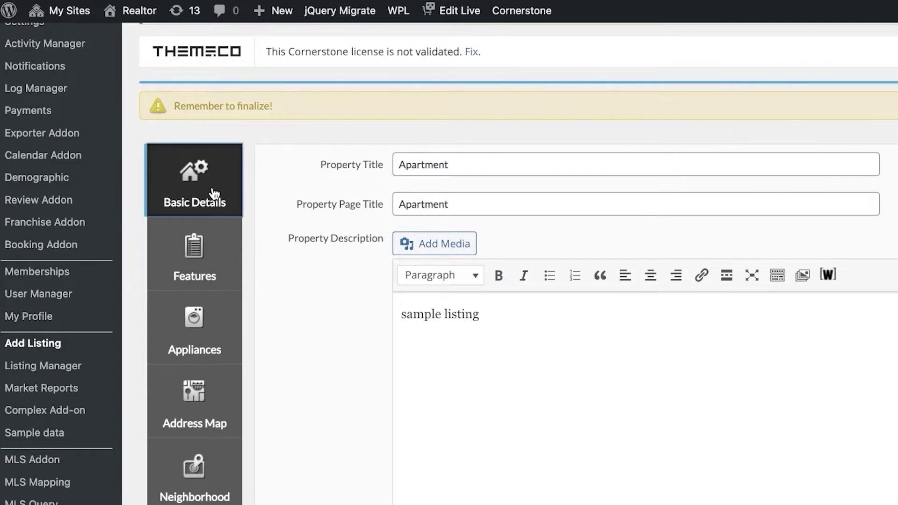
# In the Features section, keep Bedroom as the room type and browse the feature checkboxes.
pyautogui.click(195, 243)
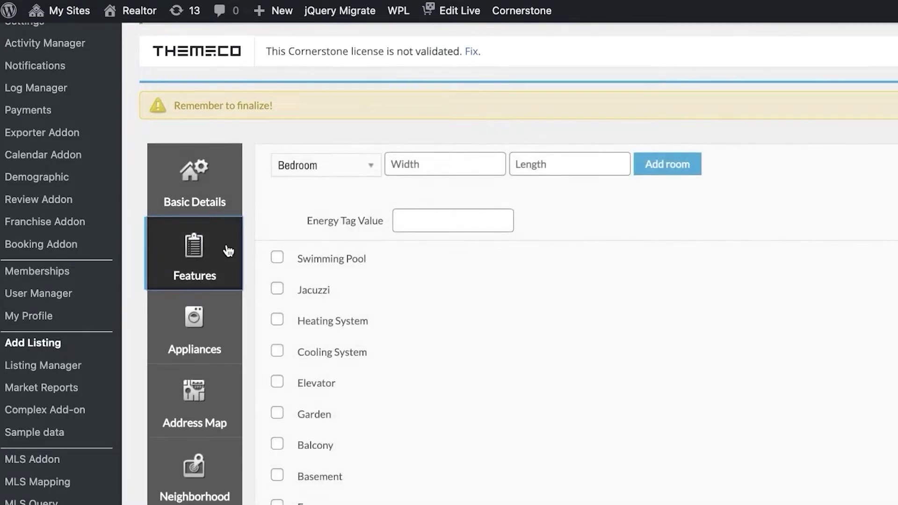
pyautogui.scroll(-1, 568, 132)
pyautogui.click(368, 131)
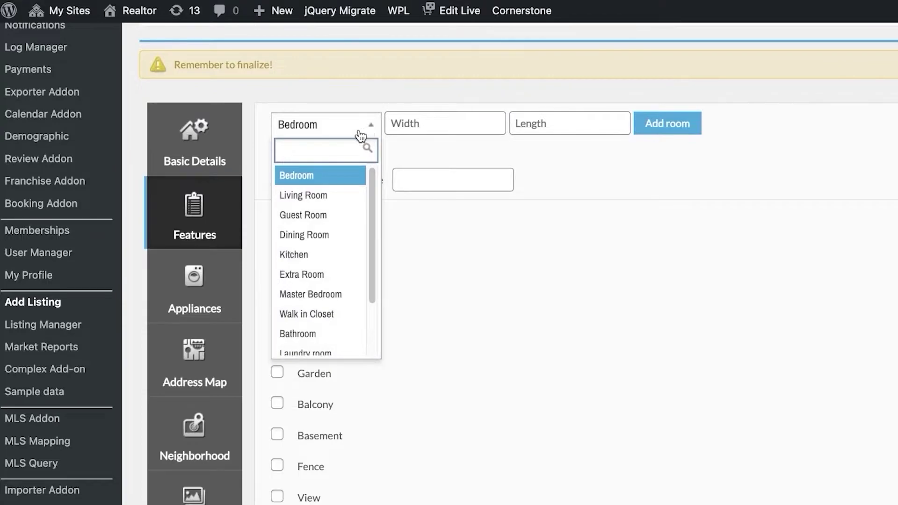
pyautogui.click(337, 177)
pyautogui.click(354, 122)
pyautogui.click(624, 233)
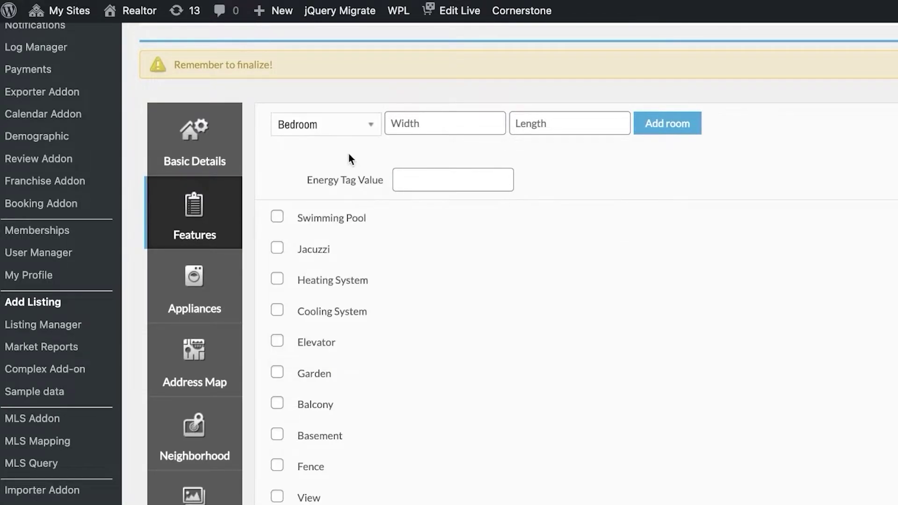
pyautogui.scroll(-4, 348, 155)
pyautogui.scroll(4, 301, 248)
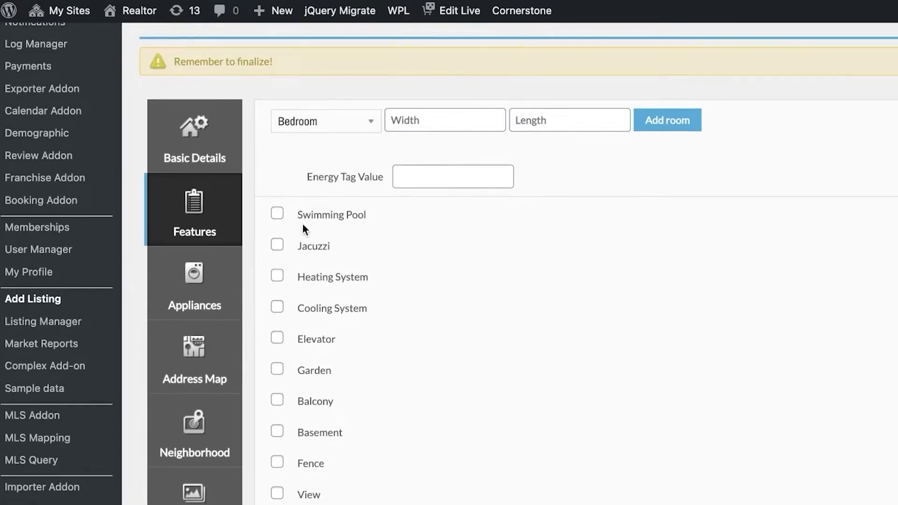
pyautogui.scroll(-10, 304, 253)
pyautogui.scroll(-1, 301, 276)
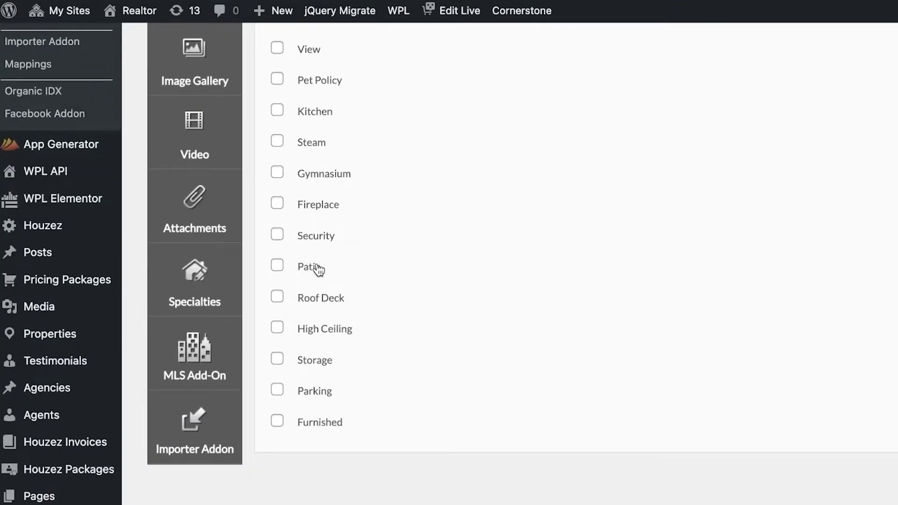
pyautogui.scroll(10, 528, 234)
pyautogui.scroll(-3, 502, 233)
pyautogui.scroll(-1, 498, 231)
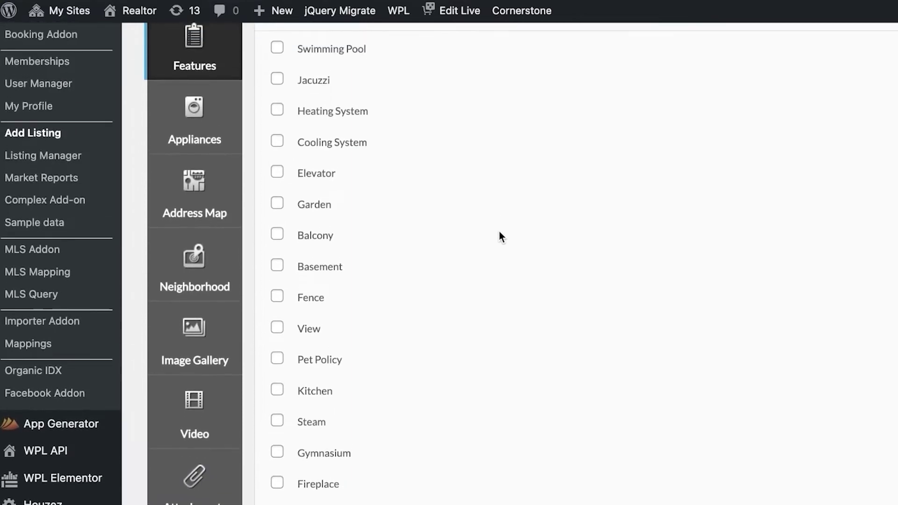
pyautogui.scroll(3, 486, 217)
# Look through the Appliances section, then bring up the Address Map details.
pyautogui.click(209, 225)
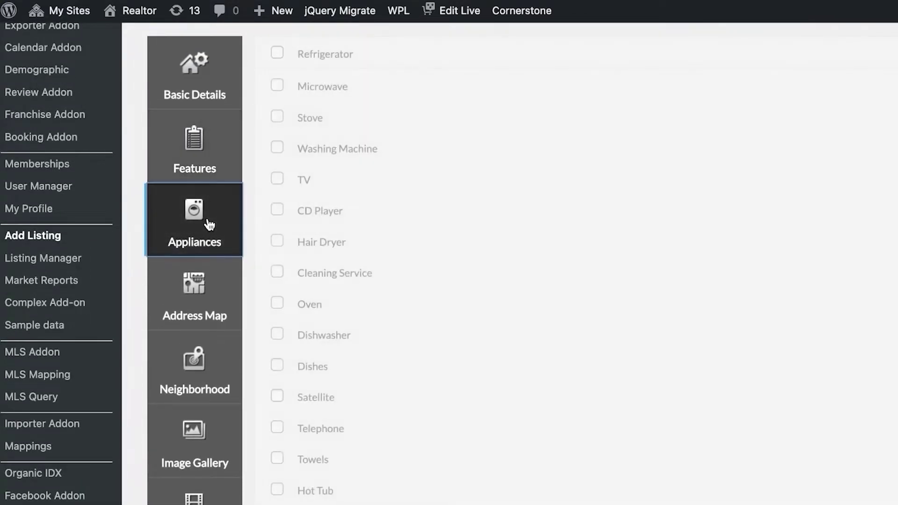
pyautogui.scroll(-1, 230, 241)
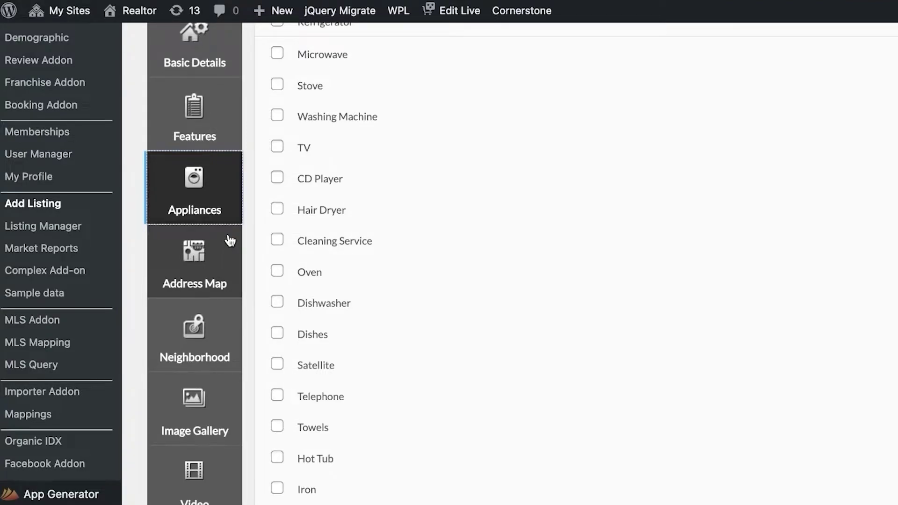
pyautogui.click(230, 240)
# Choose Alabama as the State and review the map point reading Alabama, United States.
pyautogui.scroll(1, 436, 133)
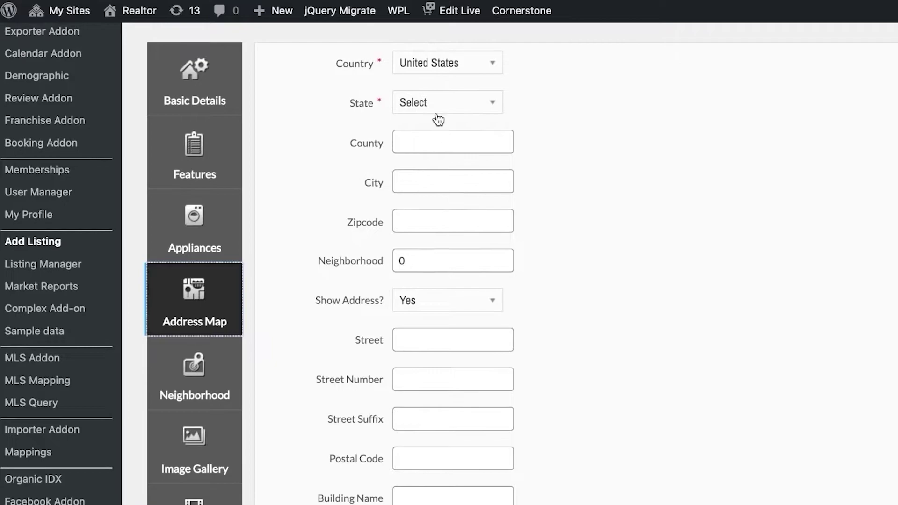
pyautogui.click(437, 104)
pyautogui.click(429, 175)
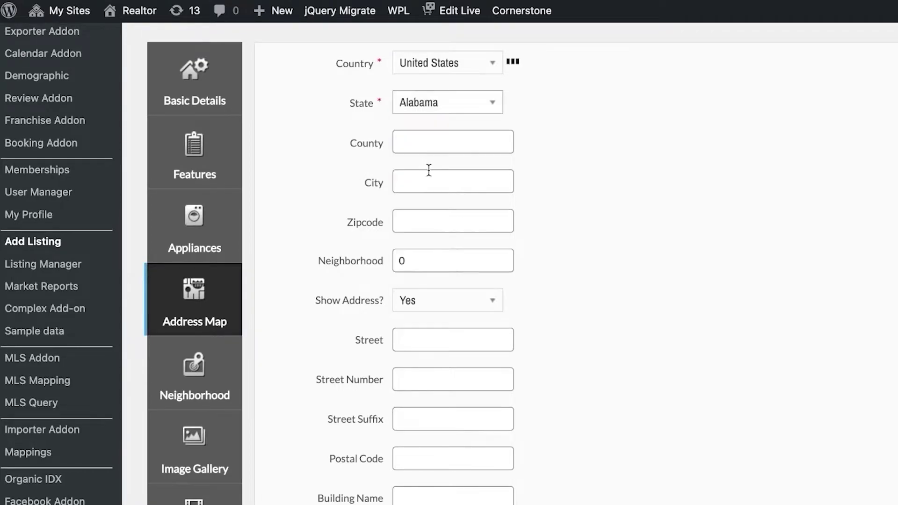
pyautogui.scroll(6, 628, 103)
pyautogui.scroll(-8, 629, 122)
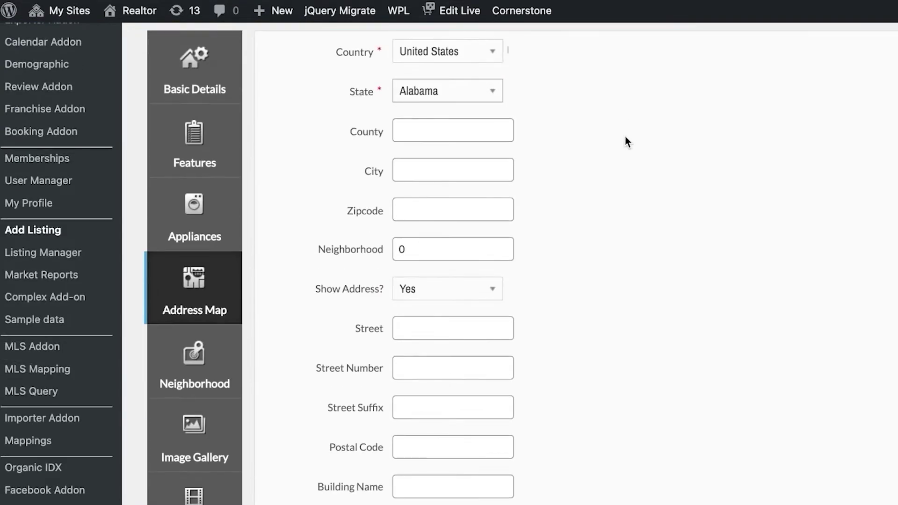
pyautogui.scroll(-10, 626, 145)
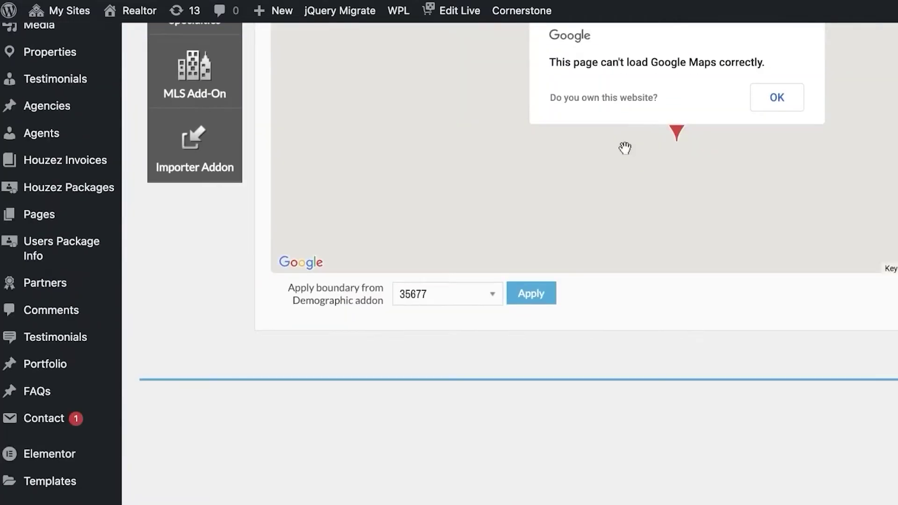
pyautogui.scroll(4, 627, 145)
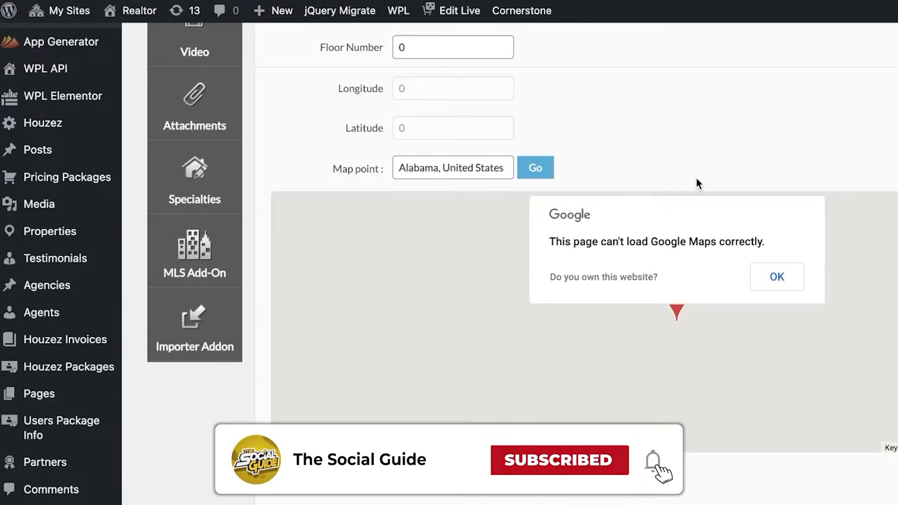
pyautogui.scroll(7, 697, 183)
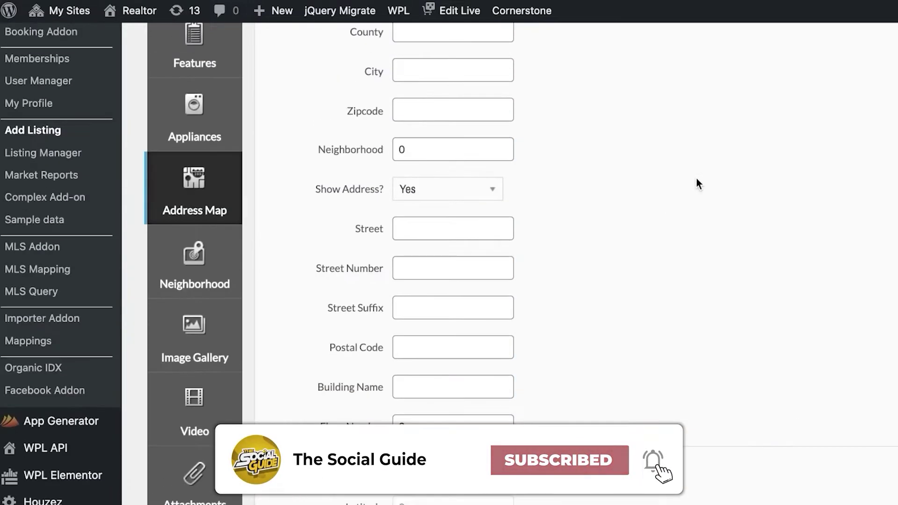
pyautogui.scroll(2, 696, 182)
pyautogui.scroll(-10, 696, 179)
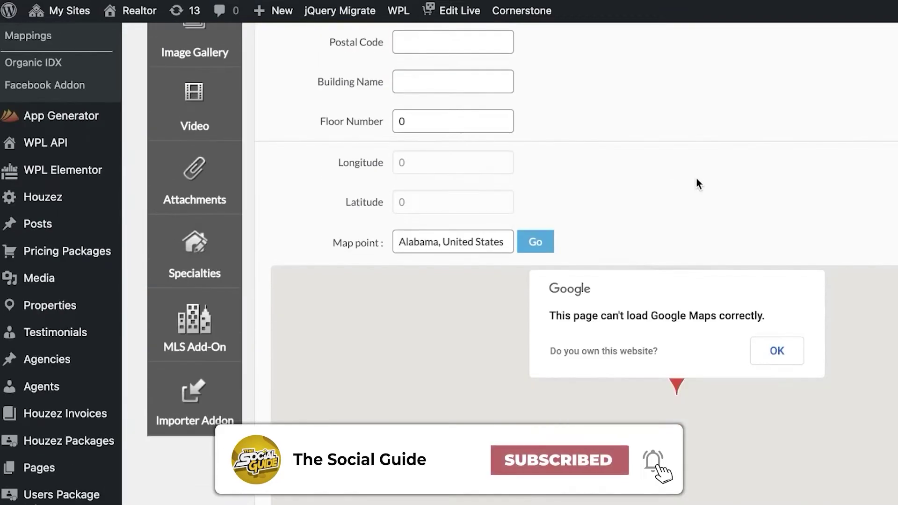
pyautogui.scroll(1, 693, 178)
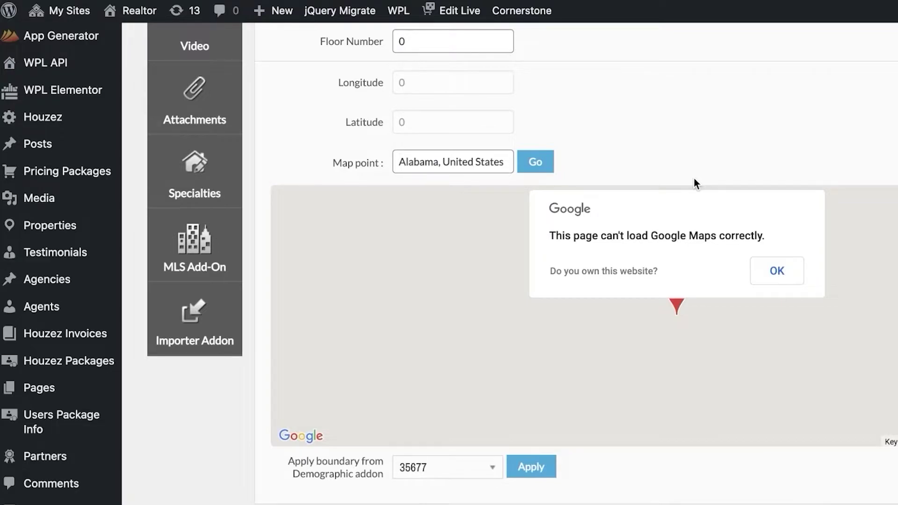
pyautogui.scroll(8, 695, 176)
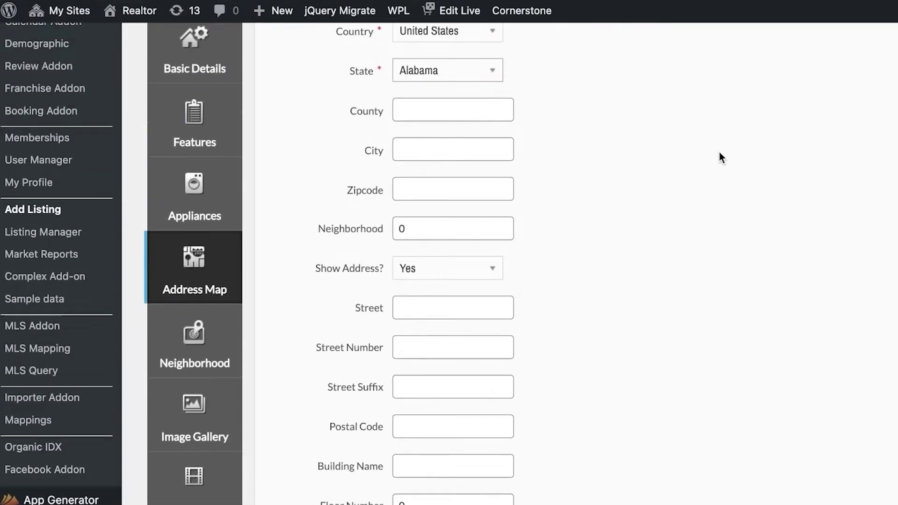
# In Neighborhood, mark Shopping Center as nearby at 10 minutes' walk.
pyautogui.click(181, 366)
pyautogui.scroll(5, 393, 187)
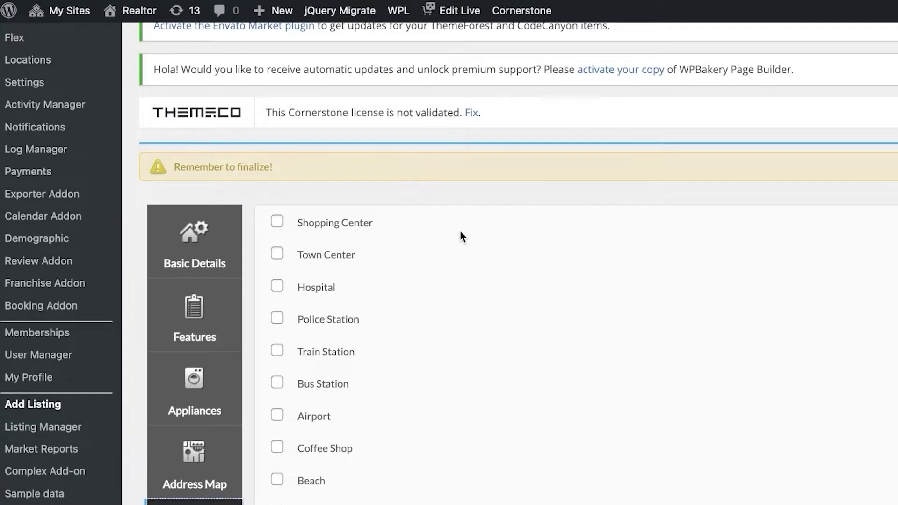
pyautogui.scroll(-1, 446, 227)
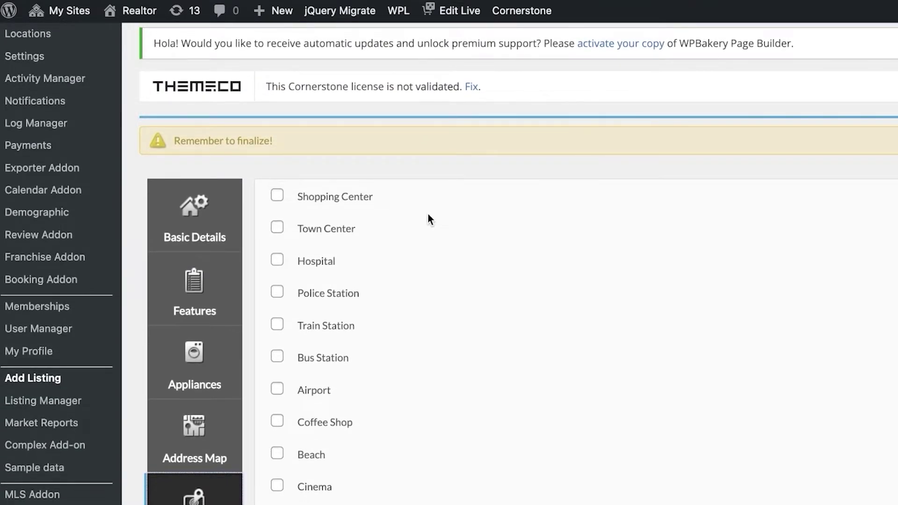
pyautogui.scroll(-5, 428, 214)
pyautogui.scroll(3, 403, 213)
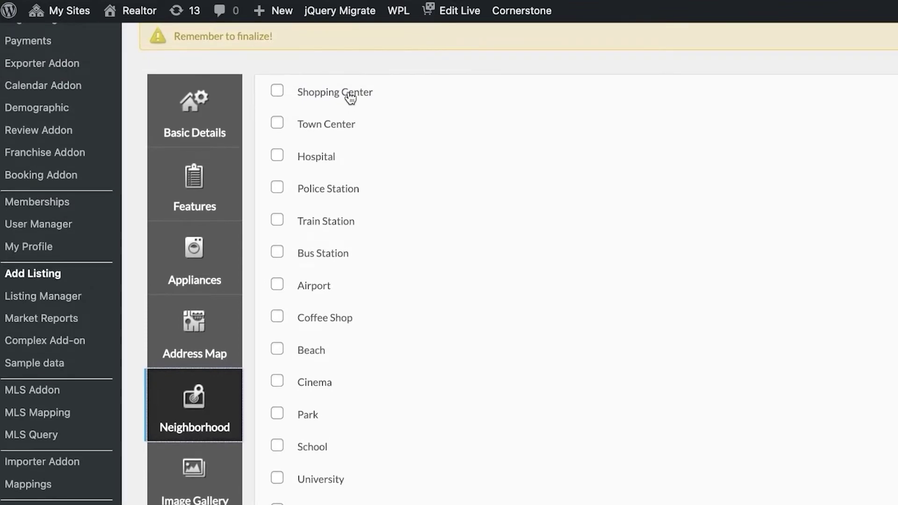
pyautogui.click(367, 92)
pyautogui.scroll(-1, 324, 206)
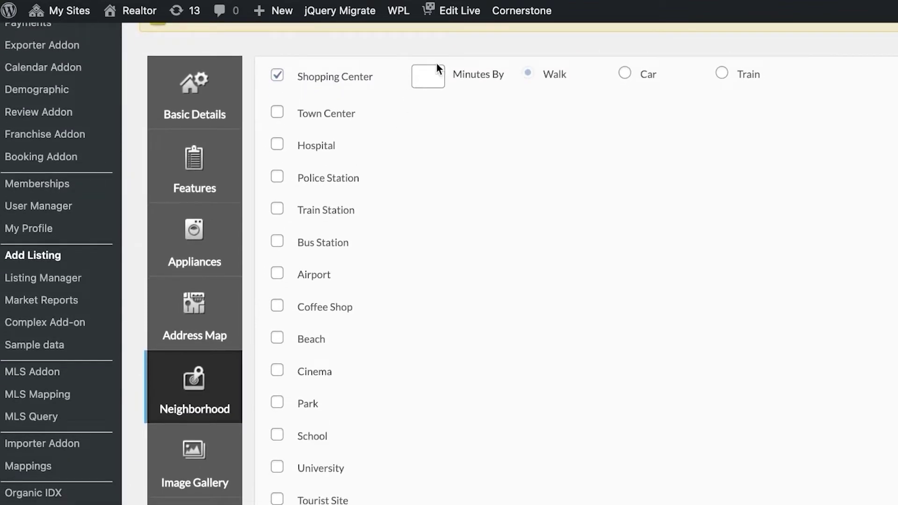
pyautogui.click(435, 75)
pyautogui.write('10')
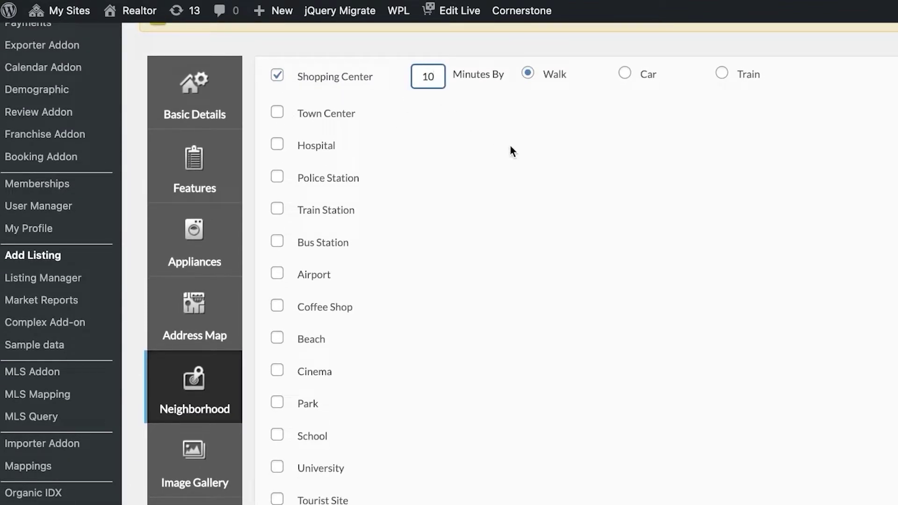
# Add Park at 15 minutes' walk, then show the Image Gallery section.
pyautogui.scroll(-1, 378, 281)
pyautogui.click(298, 379)
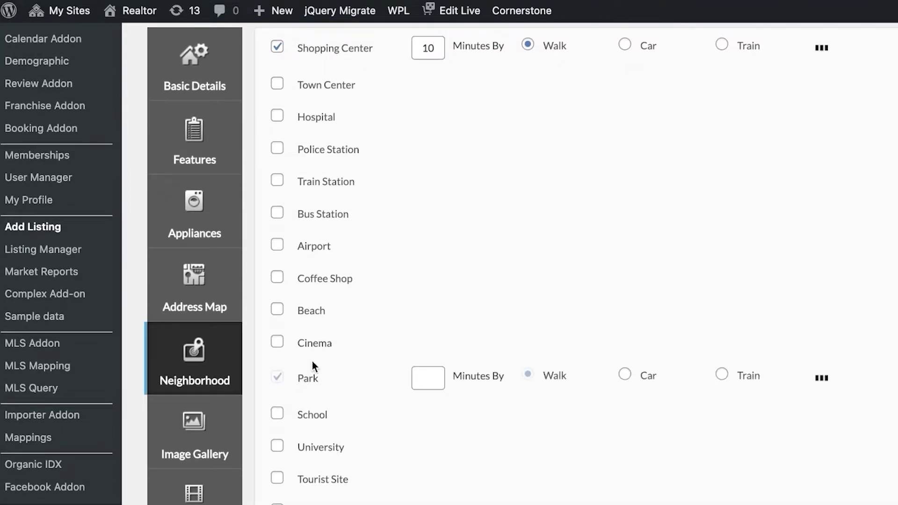
pyautogui.click(423, 376)
pyautogui.write('15')
pyautogui.click(693, 227)
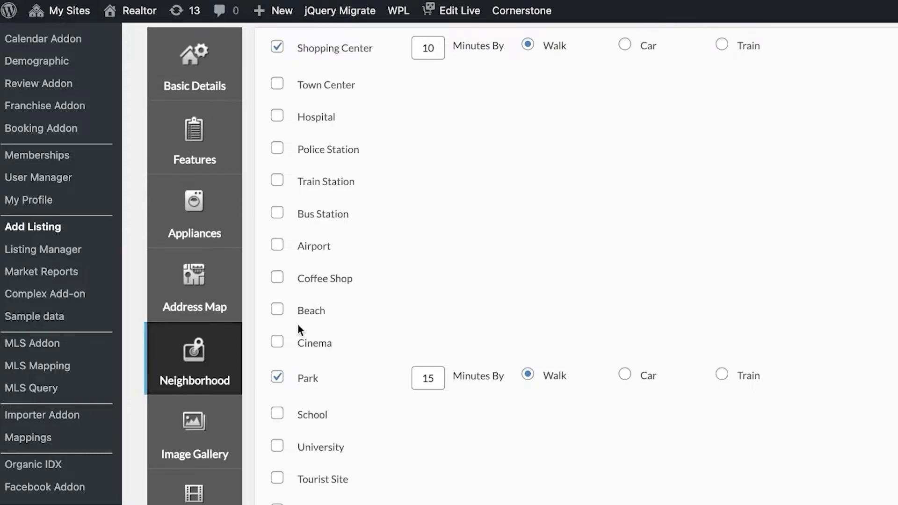
pyautogui.scroll(-1, 262, 365)
pyautogui.click(196, 419)
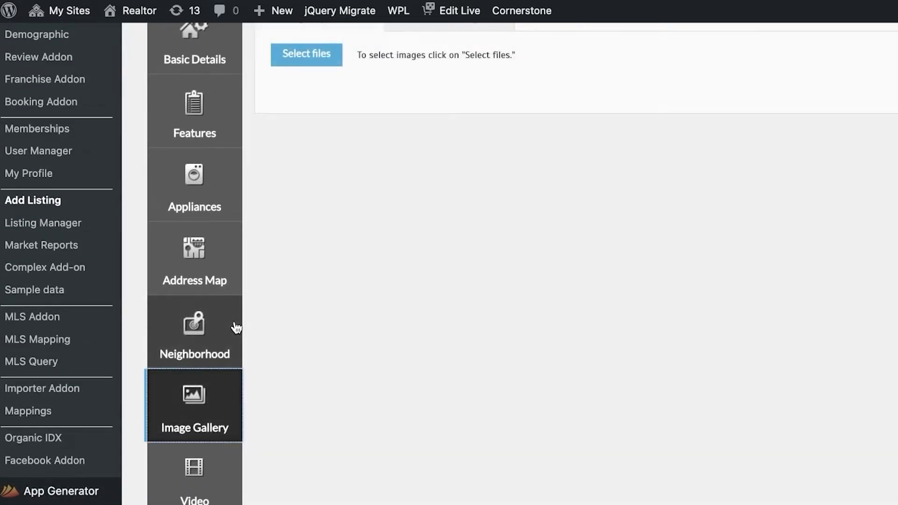
# Look through the listing's Video and Attachments sections.
pyautogui.scroll(-8, 237, 324)
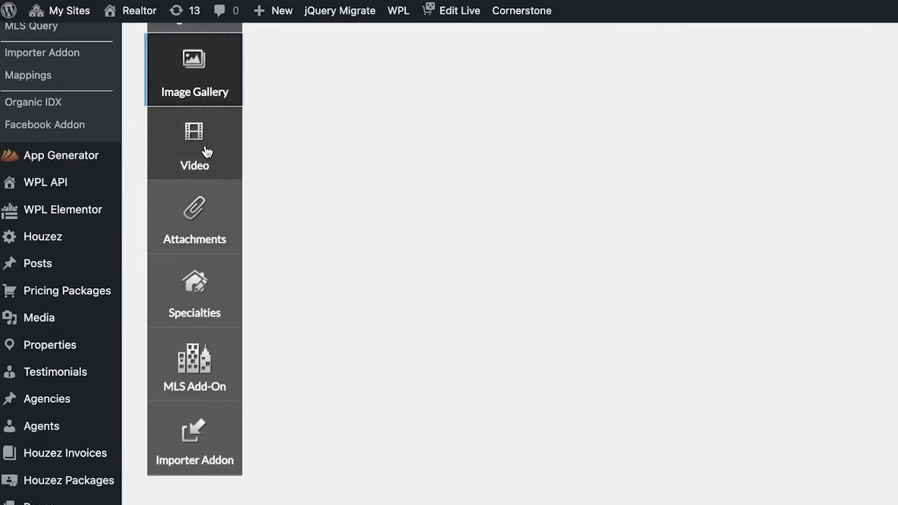
pyautogui.click(204, 150)
pyautogui.click(205, 210)
pyautogui.scroll(10, 223, 234)
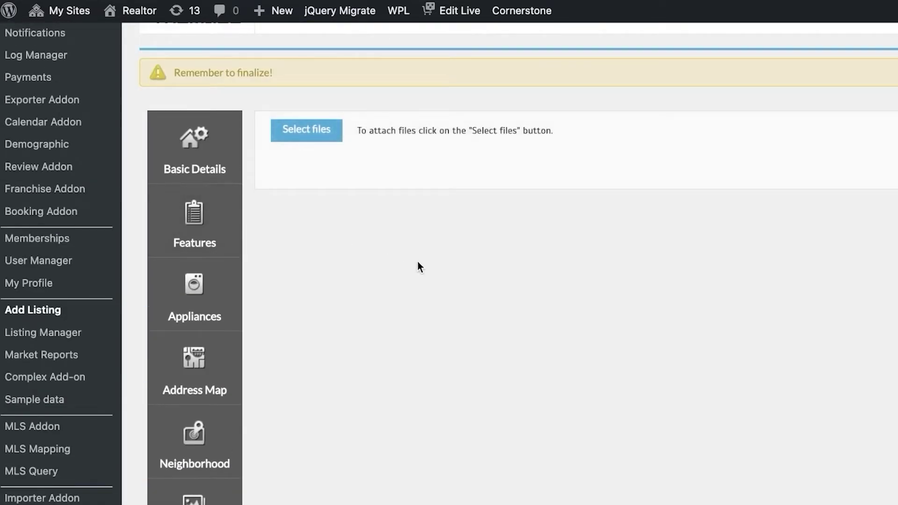
pyautogui.scroll(-4, 430, 263)
pyautogui.scroll(-10, 431, 264)
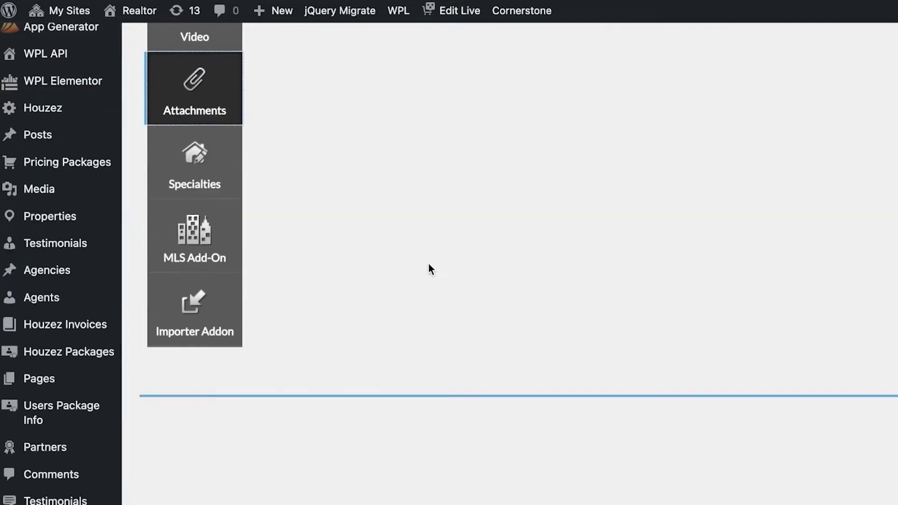
# In Specialties, tick Hot Offer and then clear it again.
pyautogui.click(205, 165)
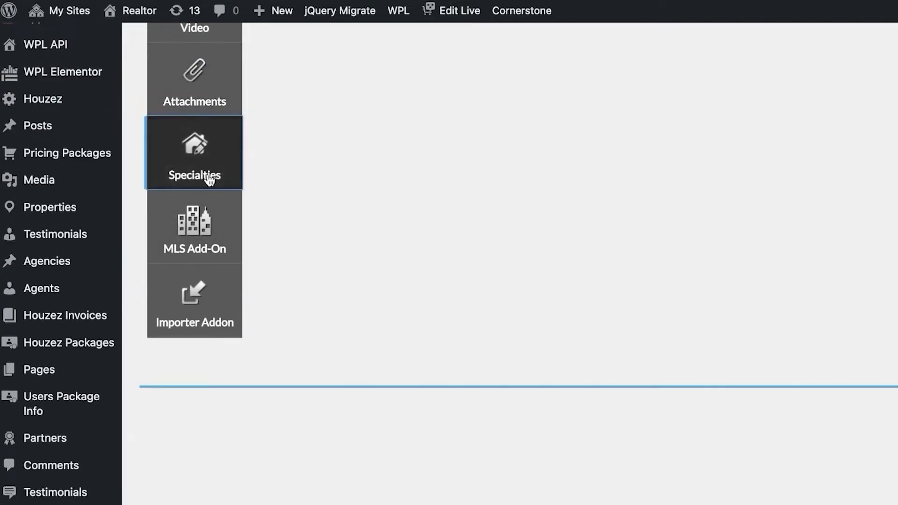
pyautogui.scroll(10, 503, 199)
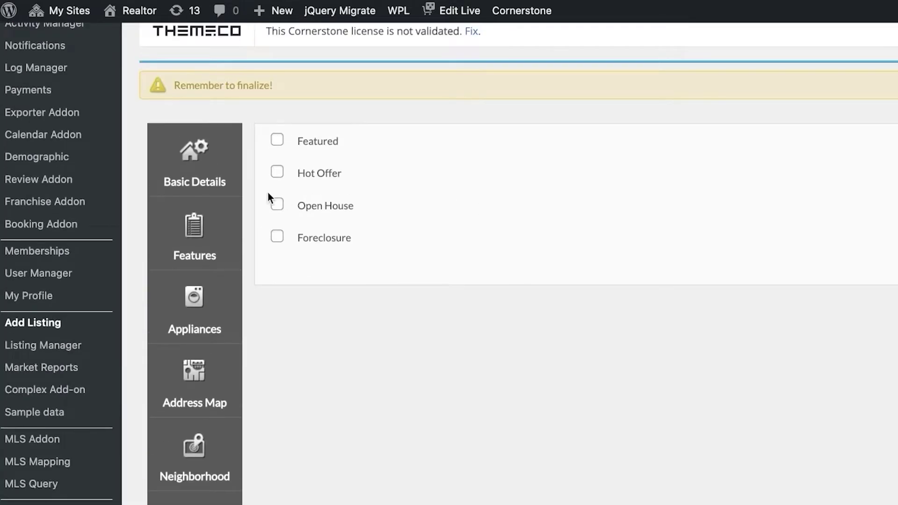
pyautogui.click(277, 172)
pyautogui.click(309, 164)
pyautogui.scroll(-15, 272, 188)
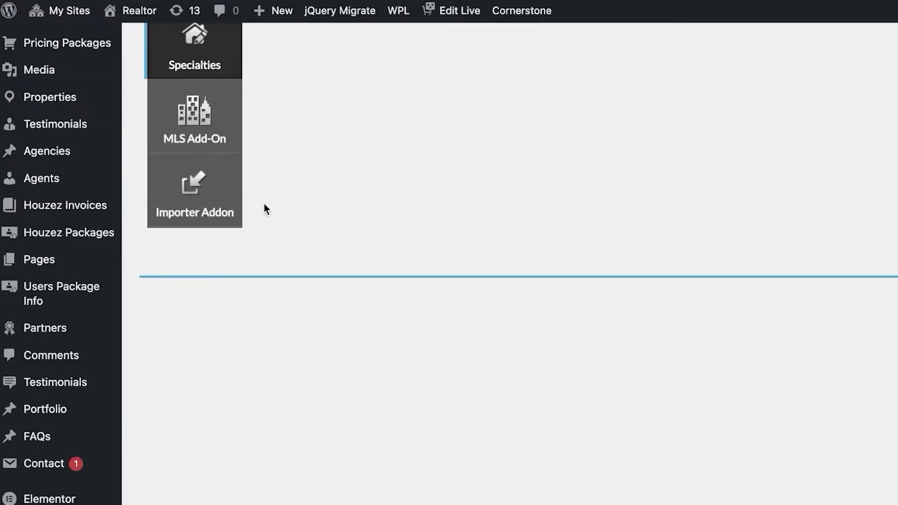
# Open the MLS Add-On section and click into the Office Name field.
pyautogui.click(194, 121)
pyautogui.scroll(5, 407, 164)
pyautogui.scroll(10, 409, 168)
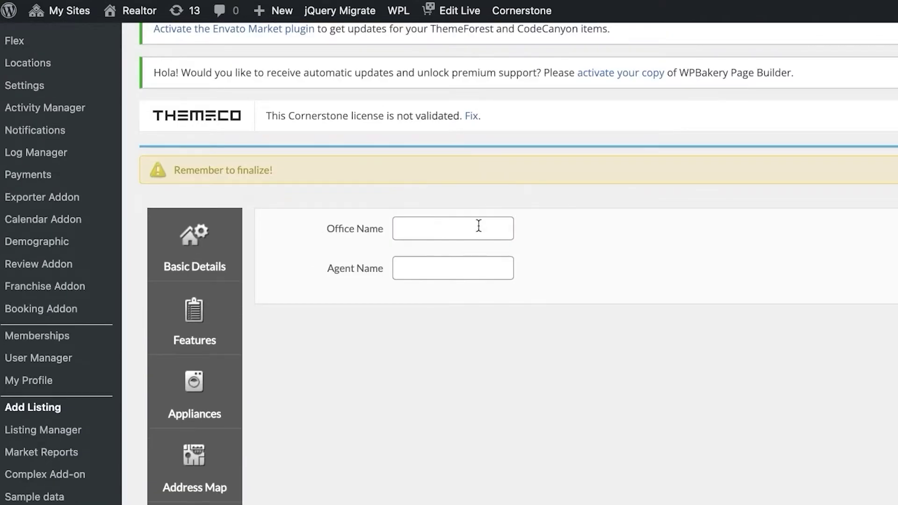
pyautogui.click(478, 226)
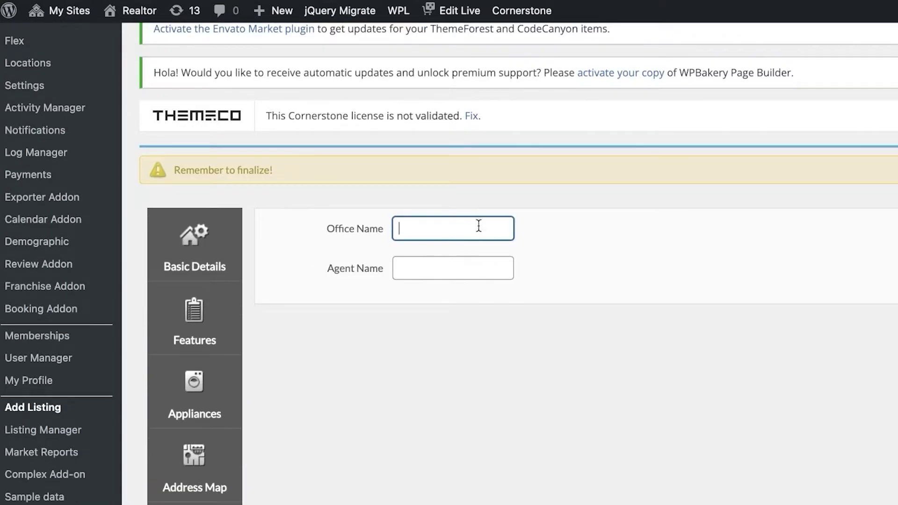
pyautogui.scroll(-1, 510, 253)
pyautogui.scroll(-15, 510, 253)
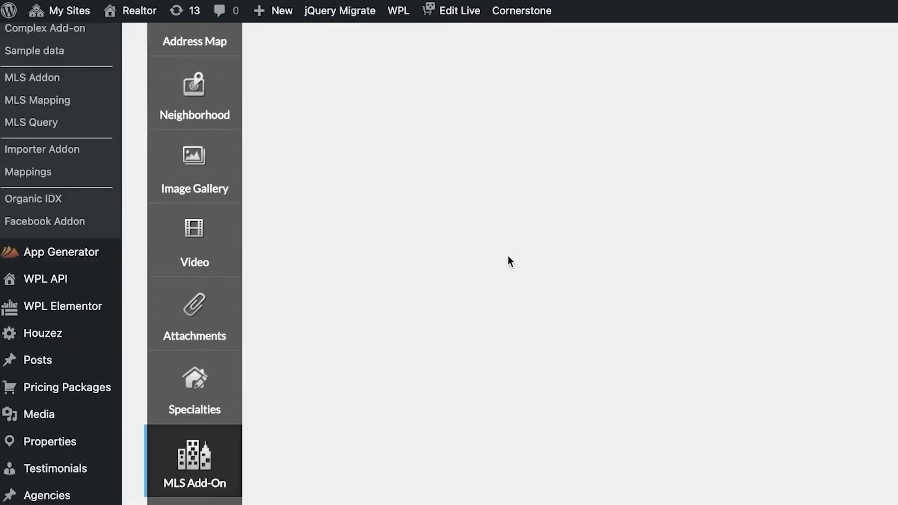
# Browse the Importer Addon section, then return to Basic Details showing Apartment and sample listing.
pyautogui.click(222, 136)
pyautogui.scroll(15, 493, 188)
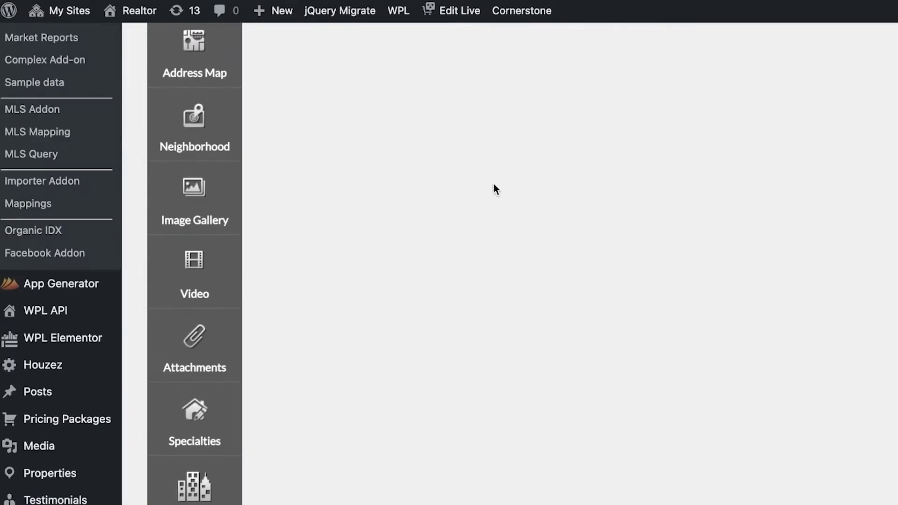
pyautogui.scroll(-4, 495, 191)
pyautogui.scroll(-5, 281, 304)
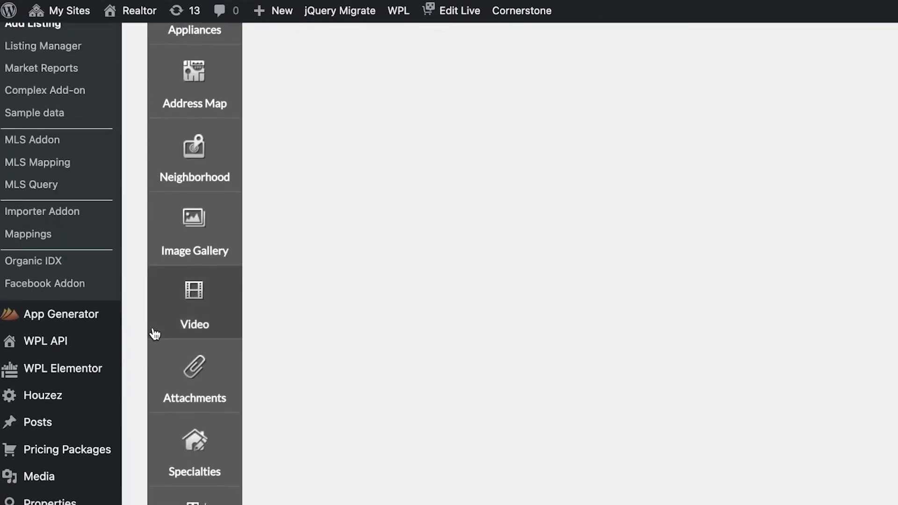
pyautogui.scroll(10, 184, 248)
pyautogui.click(206, 262)
pyautogui.scroll(2, 467, 234)
# Scroll through the Basic Details form, then reach the network's My Sites list of demo sites.
pyautogui.scroll(-4, 657, 201)
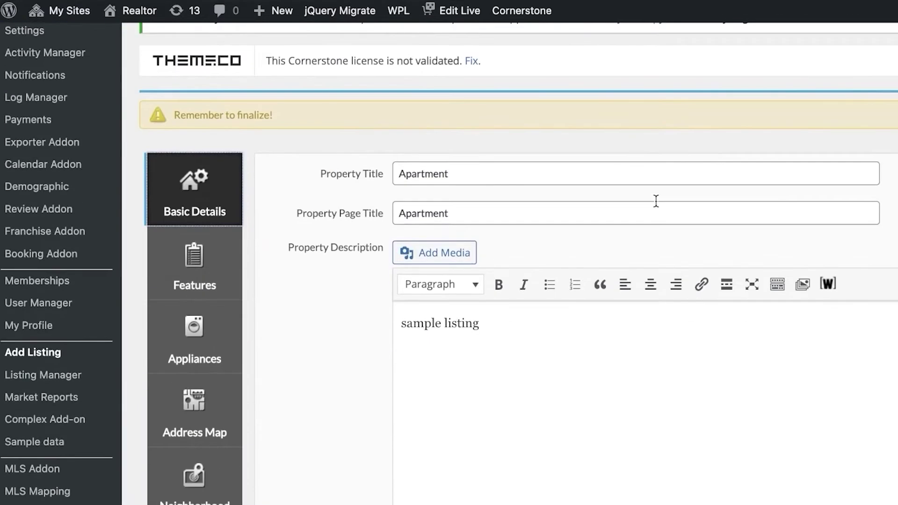
pyautogui.scroll(4, 655, 200)
pyautogui.scroll(-20, 721, 212)
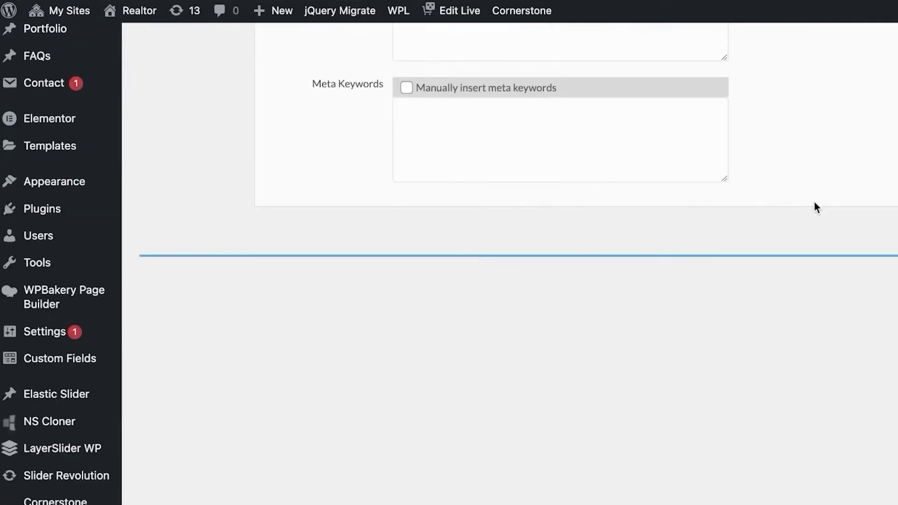
pyautogui.scroll(10, 112, 383)
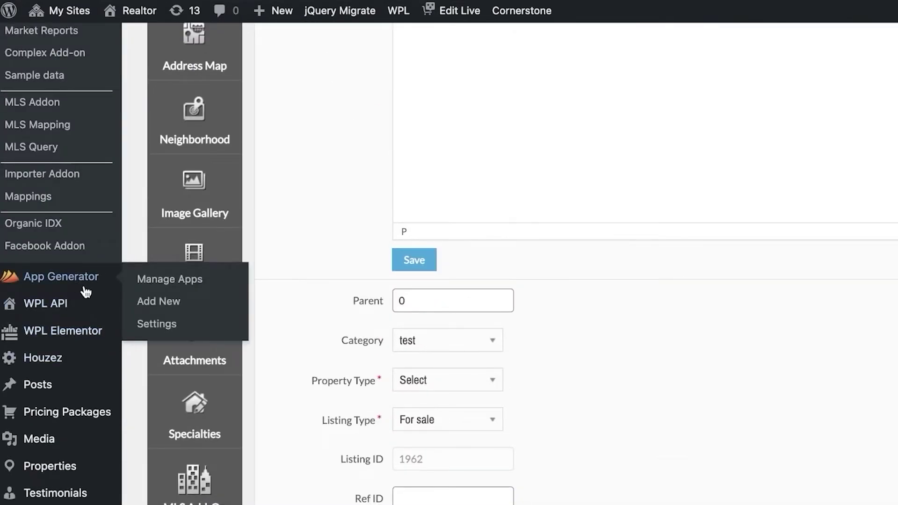
pyautogui.scroll(1, 86, 234)
pyautogui.scroll(6, 85, 234)
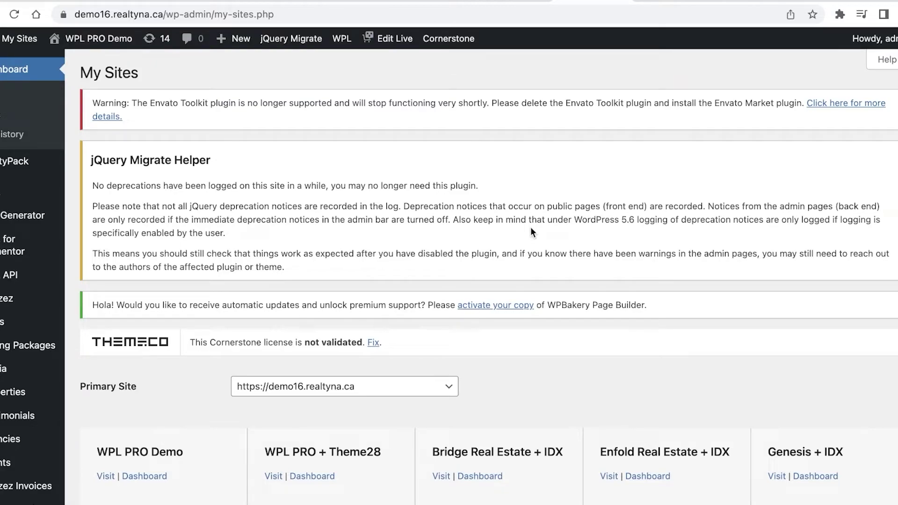
# Browse the WPL submenu, then open the sesame demo site at wpl28.realtyna.net/sesame.
pyautogui.moveTo(2, 201)
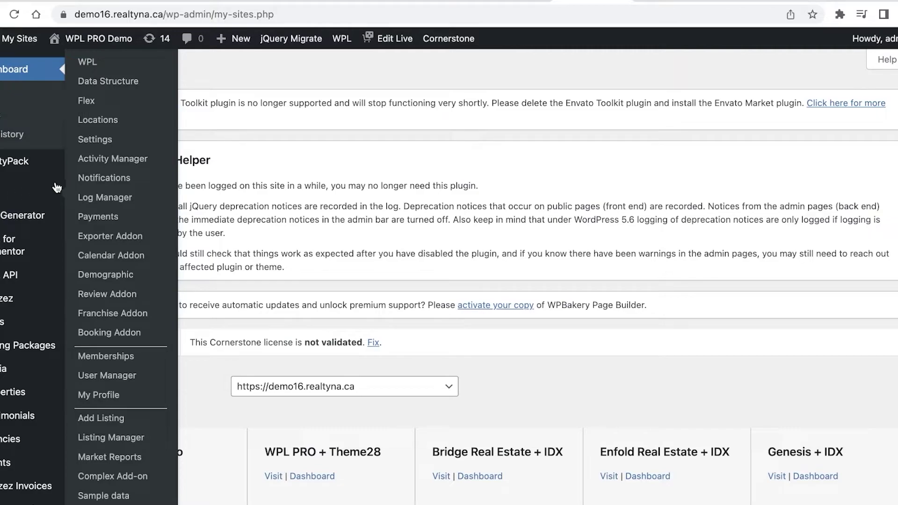
pyautogui.scroll(-2, 123, 243)
pyautogui.scroll(-4, 122, 374)
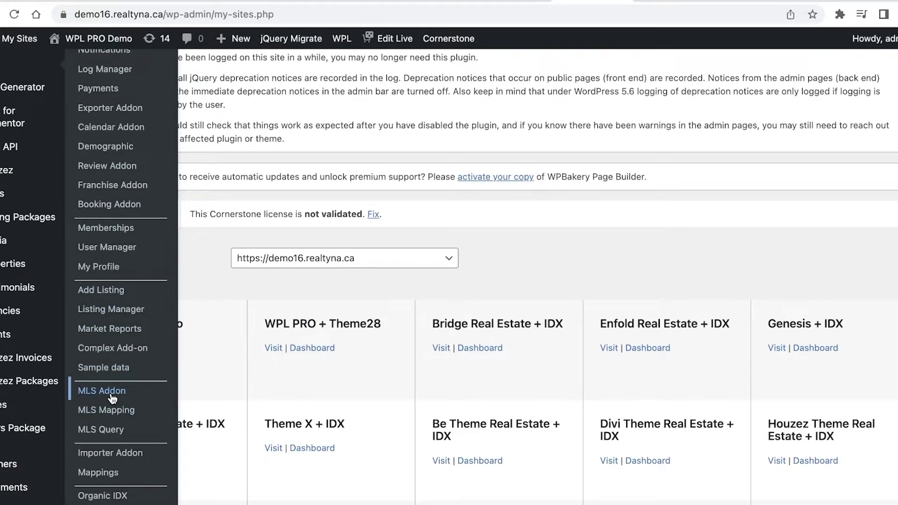
pyautogui.scroll(3, 113, 397)
pyautogui.scroll(-1, 113, 418)
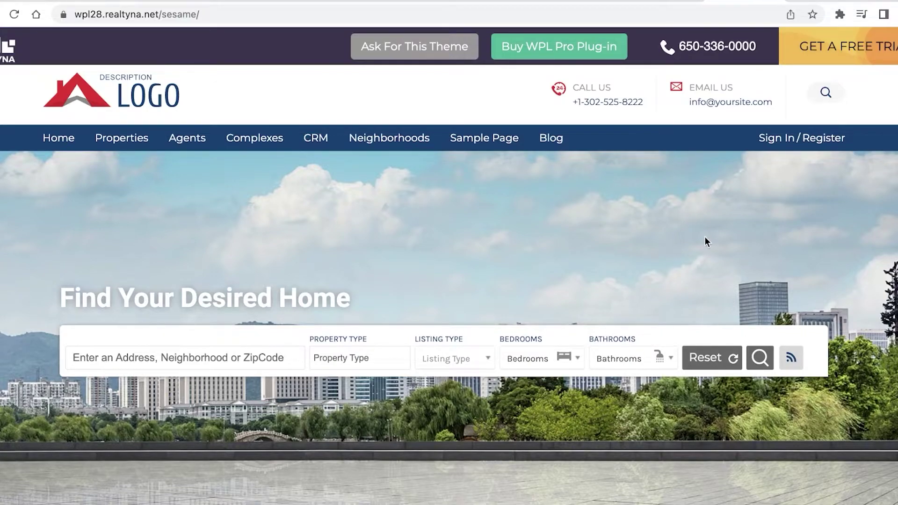
# Scroll down to the Latest Properties map, then open Edit Site for the Realtor site in Network Admin.
pyautogui.scroll(-1, 705, 240)
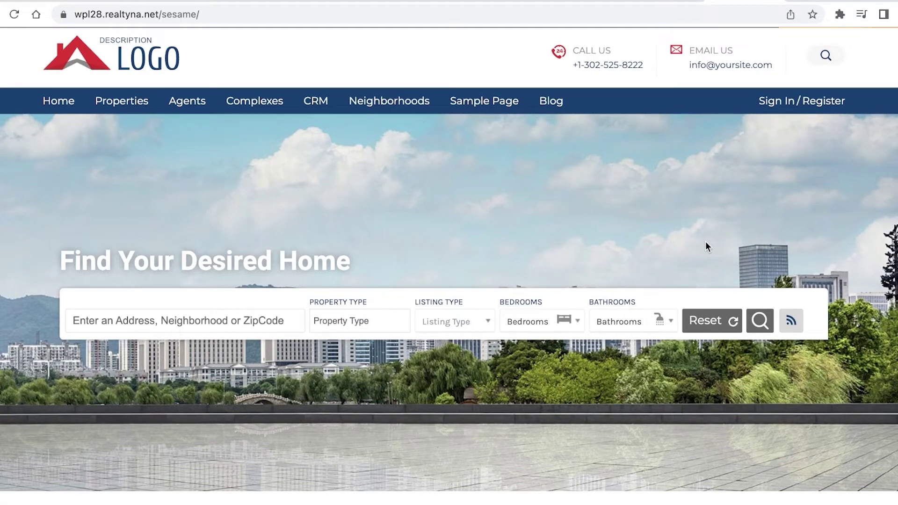
pyautogui.scroll(-3, 579, 272)
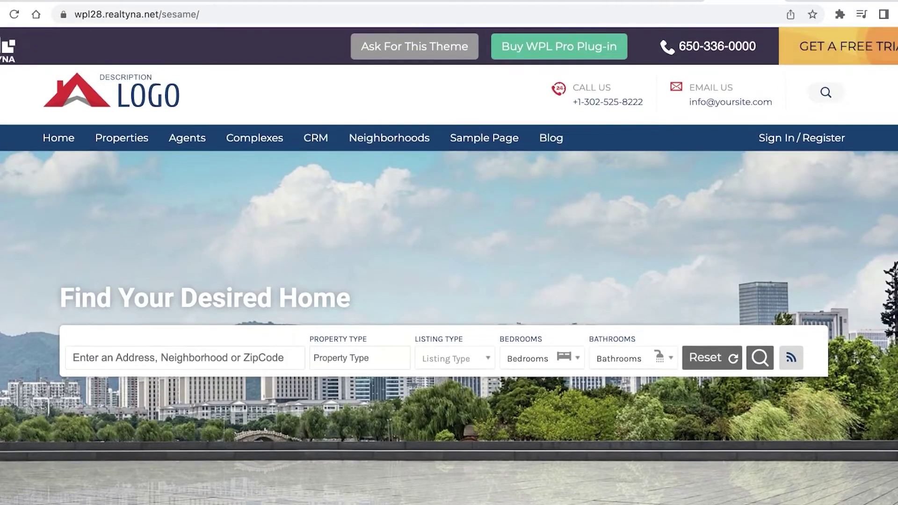
pyautogui.scroll(-13, 868, 214)
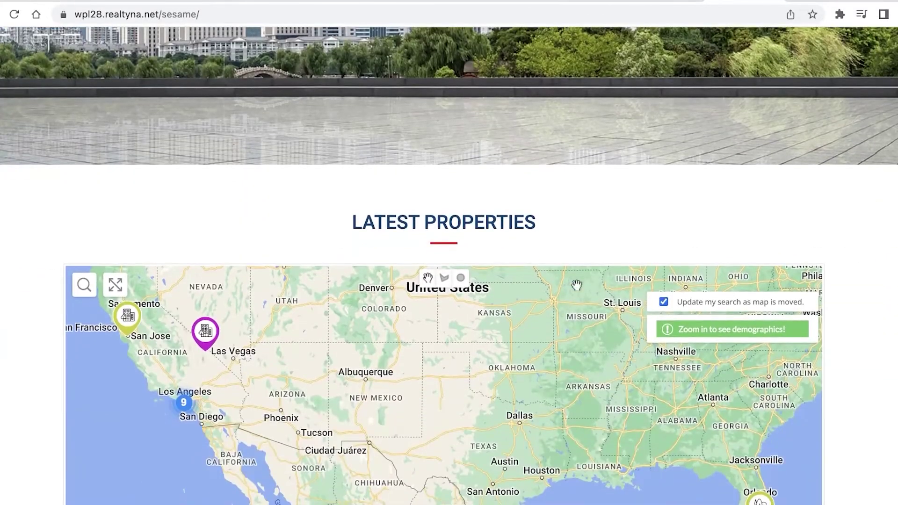
pyautogui.scroll(-2, 196, 422)
pyautogui.scroll(15, 195, 422)
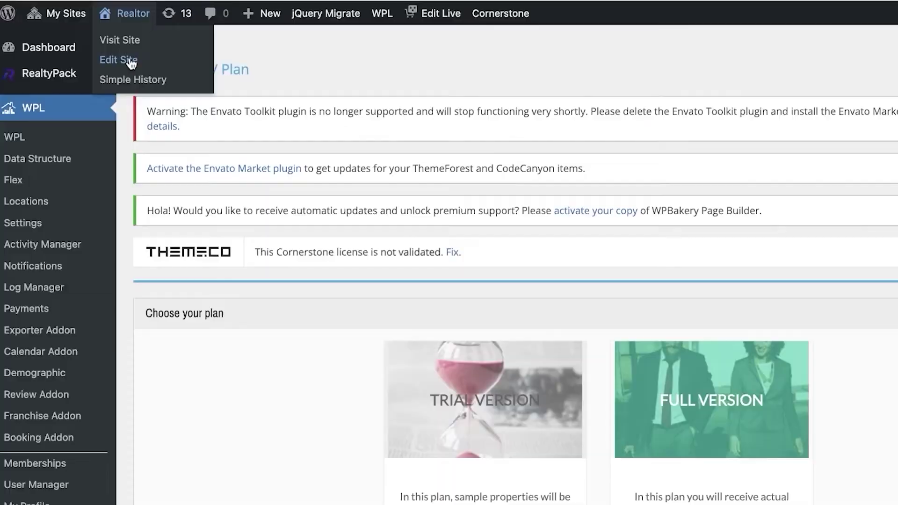
pyautogui.click(71, 58)
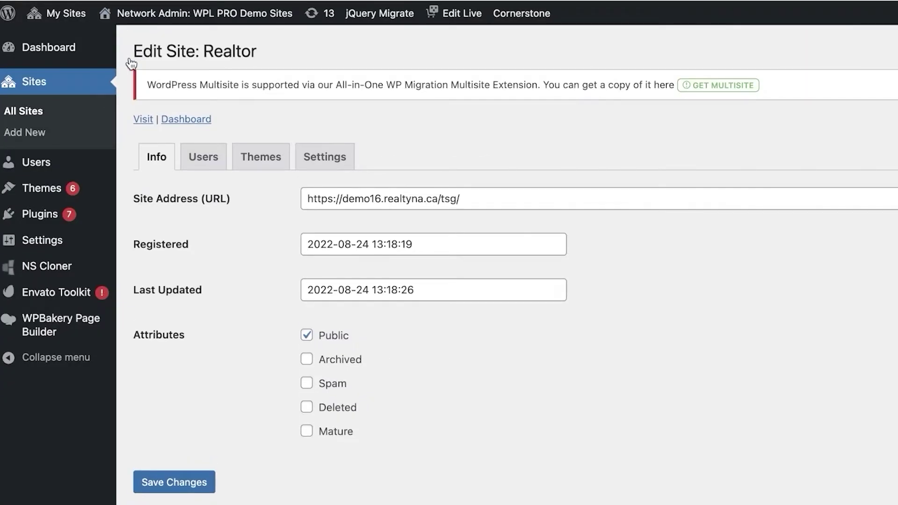
# Look over Network Settings and Plugins, then go to the Realtor site's Dashboard.
pyautogui.moveTo(29, 214)
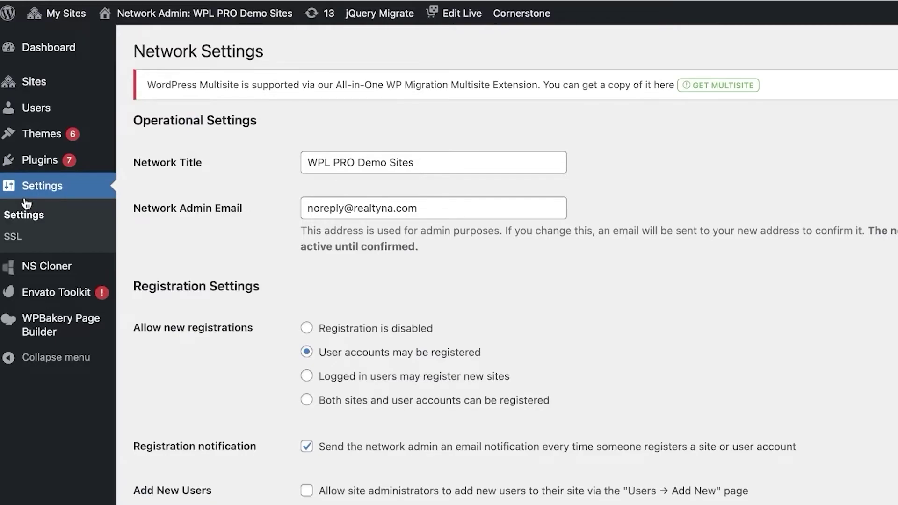
pyautogui.moveTo(51, 161)
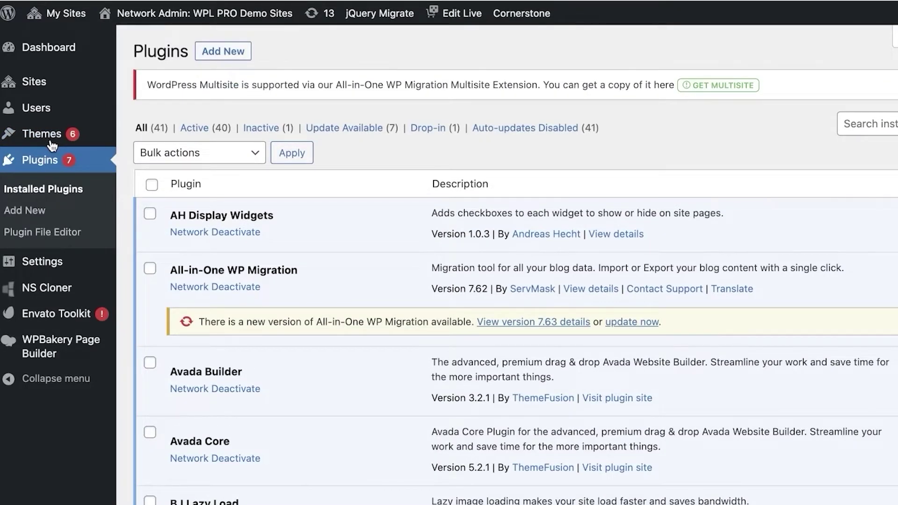
pyautogui.moveTo(41, 80)
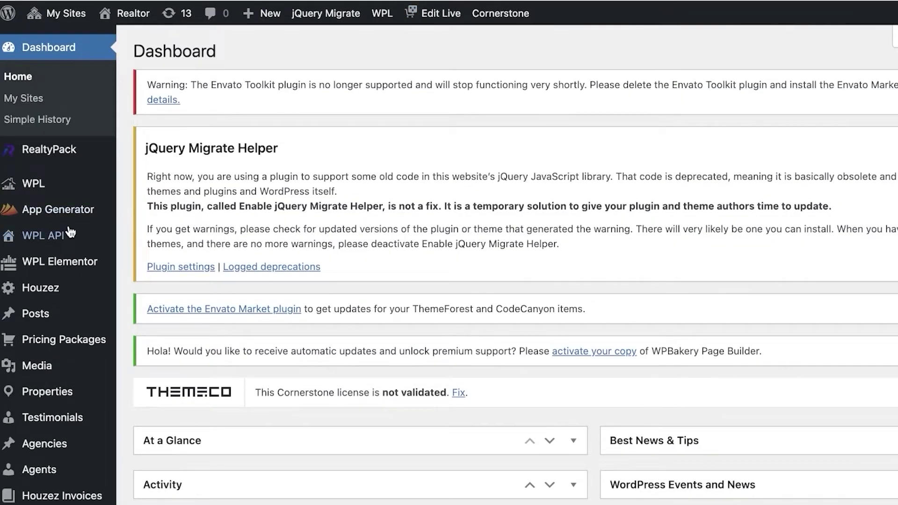
# Scroll the Realtor dashboard and open Elementor's Settings page.
pyautogui.scroll(-5, 71, 233)
pyautogui.moveTo(83, 194)
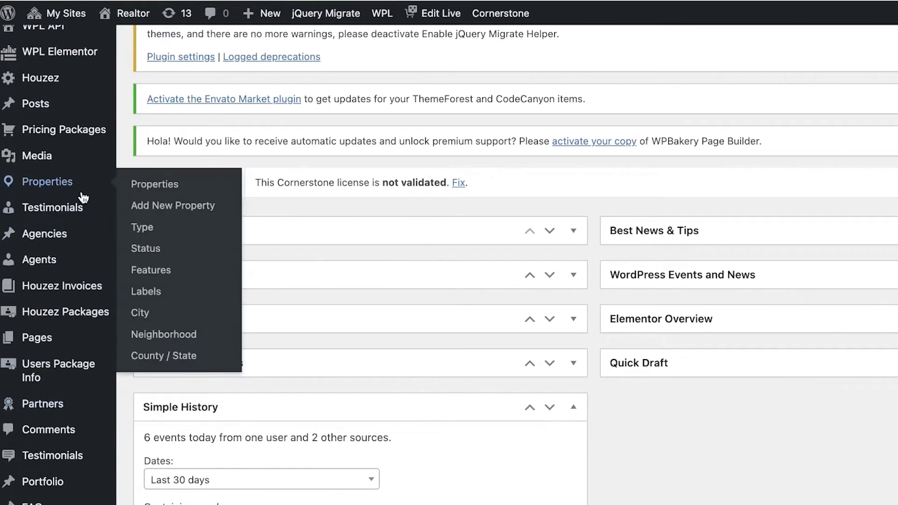
pyautogui.scroll(-10, 28, 243)
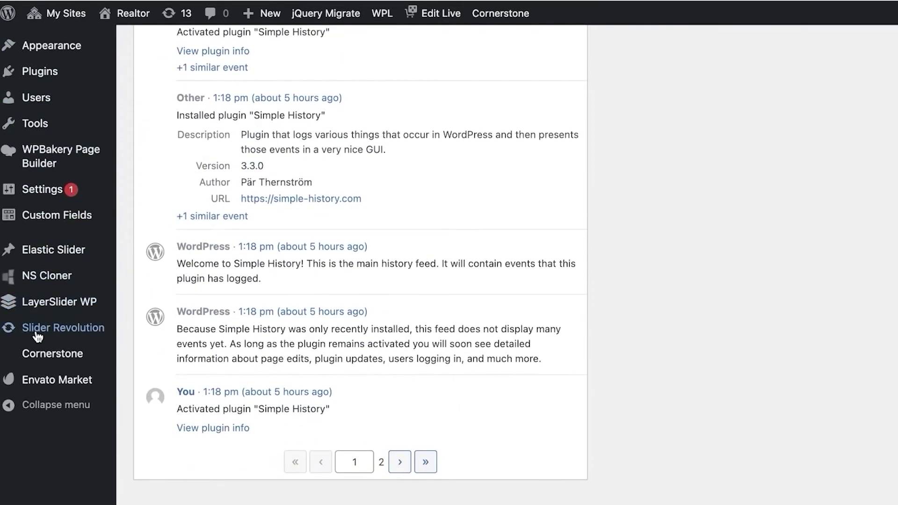
pyautogui.scroll(1, 37, 336)
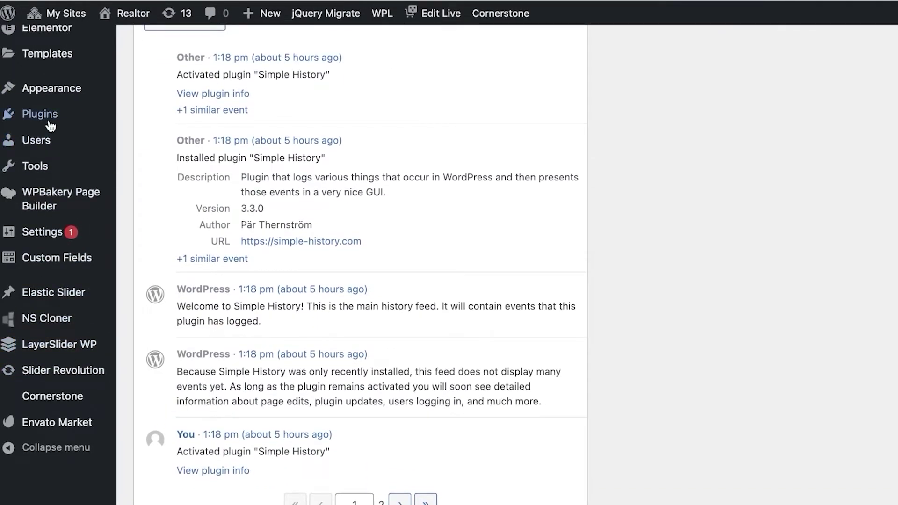
pyautogui.scroll(4, 42, 122)
pyautogui.moveTo(39, 220)
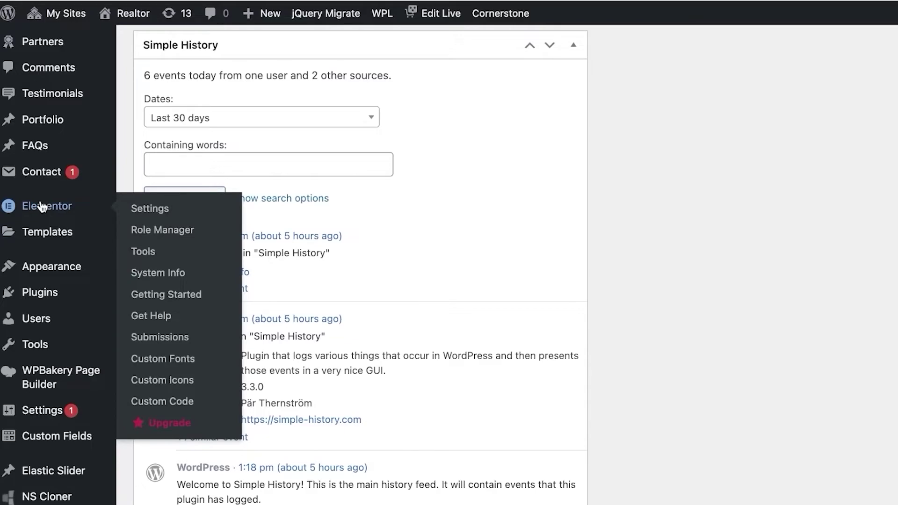
pyautogui.click(42, 206)
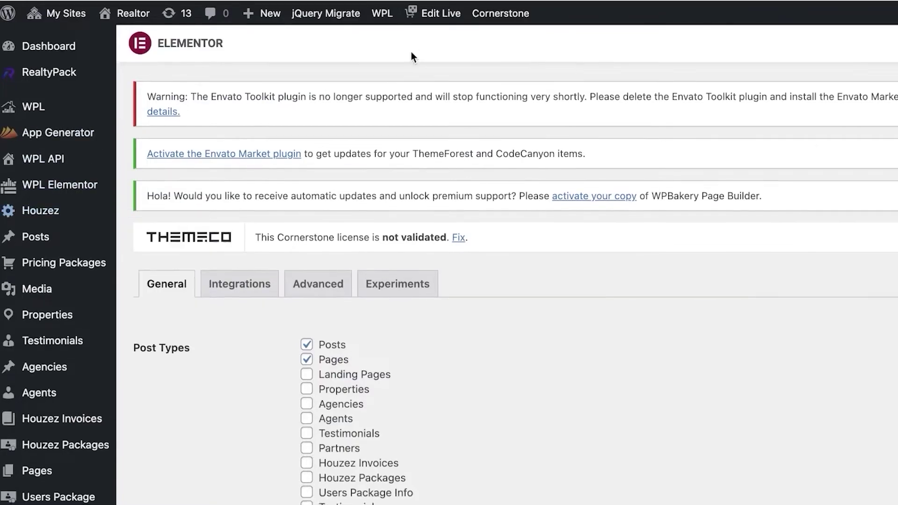
# Look through Elementor Settings and Tools, ending on the 'Let's connect your site' page.
pyautogui.scroll(-9, 364, 194)
pyautogui.scroll(7, 459, 225)
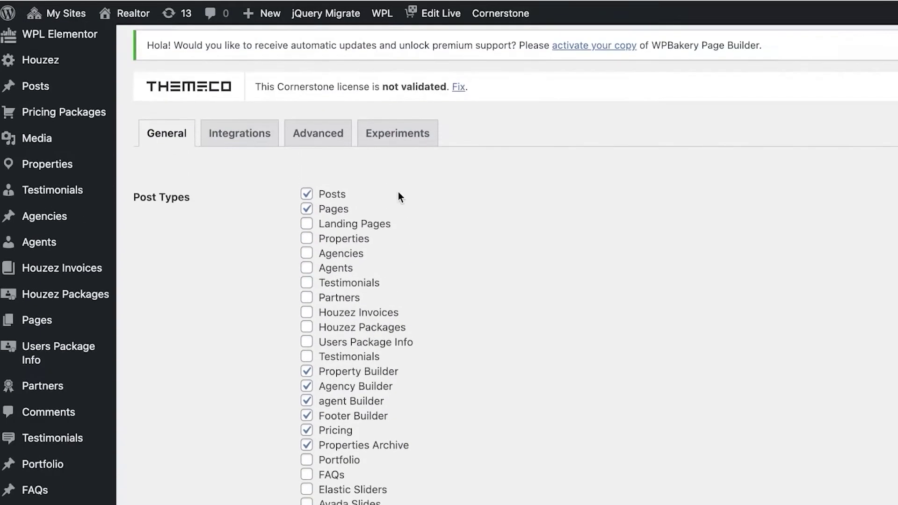
pyautogui.scroll(1, 229, 195)
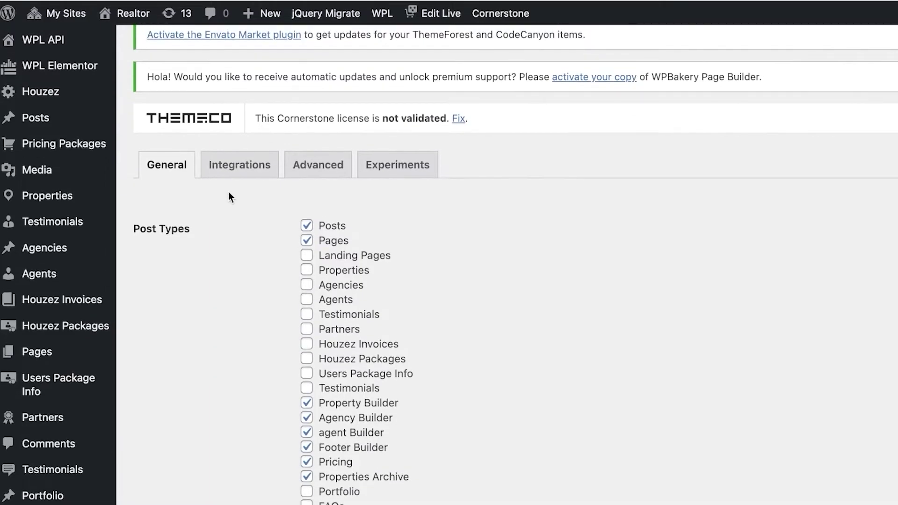
pyautogui.scroll(-4, 241, 234)
pyautogui.scroll(-2, 28, 411)
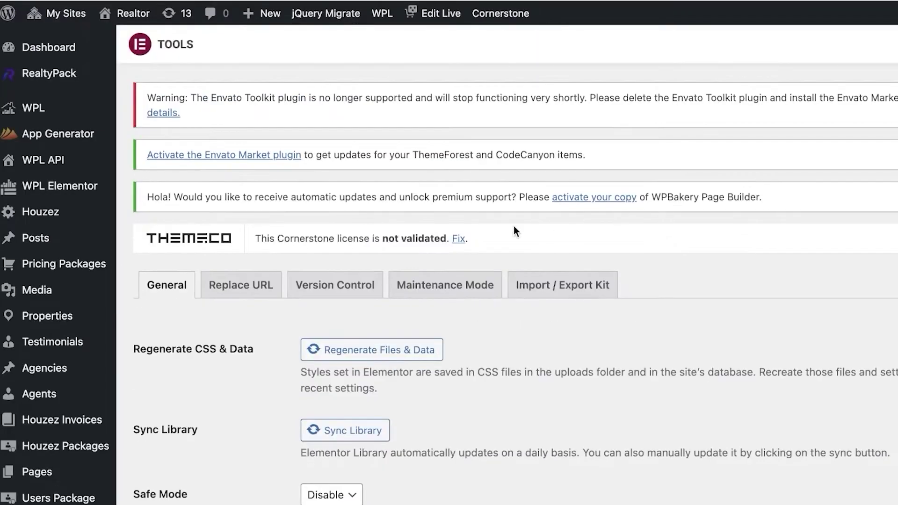
pyautogui.scroll(-4, 514, 226)
pyautogui.scroll(3, 588, 153)
pyautogui.scroll(2, 588, 154)
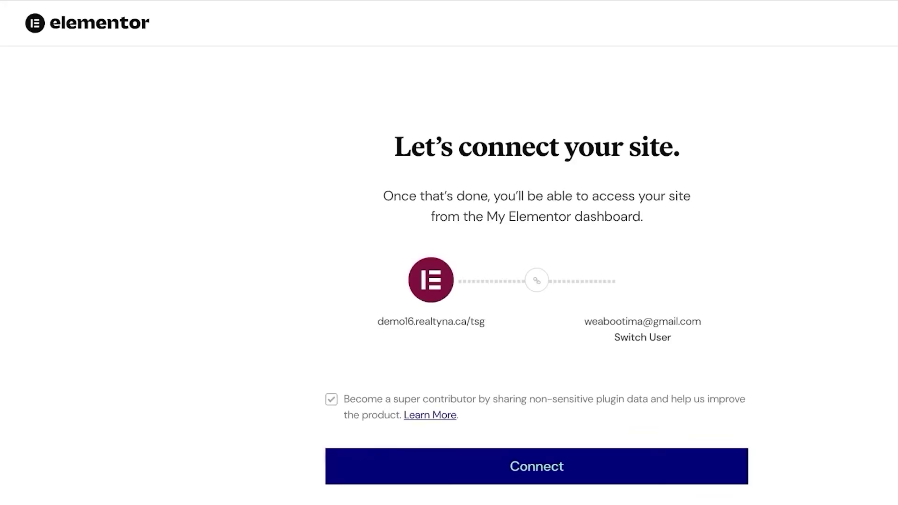
# Connect demo16.realtyna.ca/tsg to My Elementor, check its card's options menu, and return to its dashboard.
pyautogui.click(500, 467)
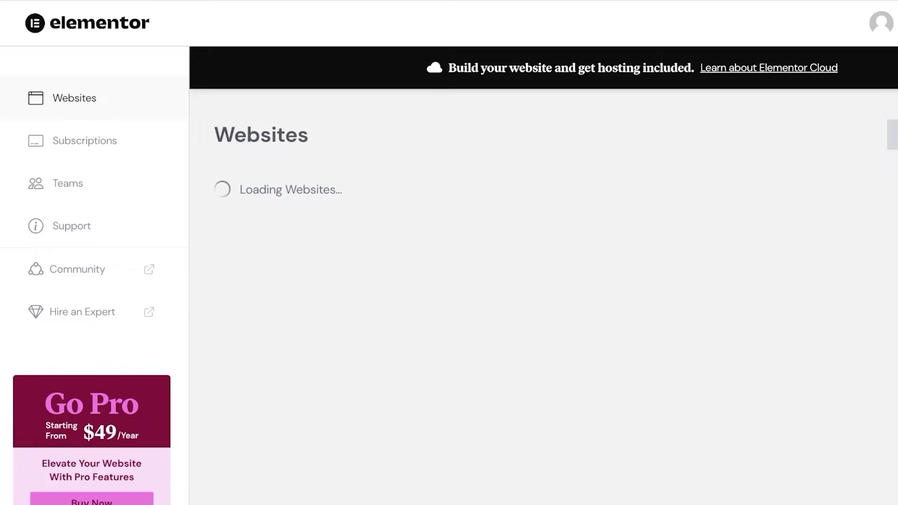
pyautogui.moveTo(360, 305)
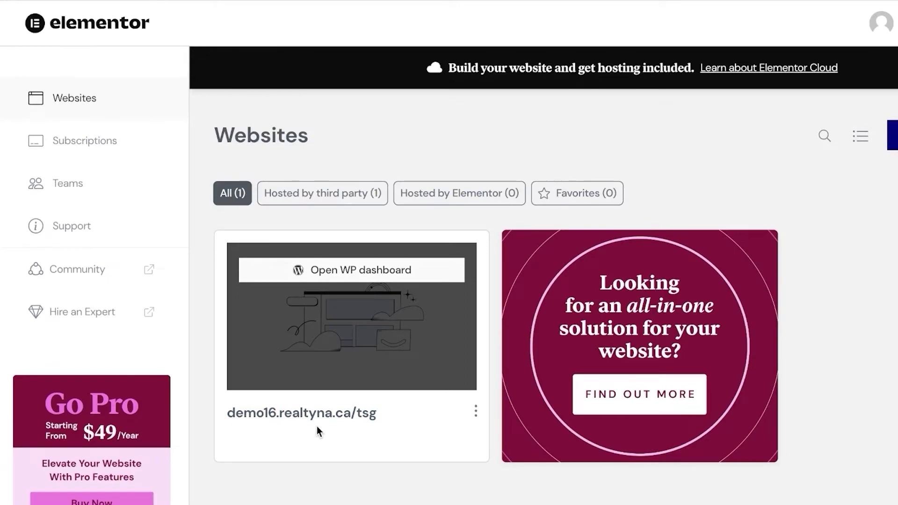
pyautogui.click(481, 411)
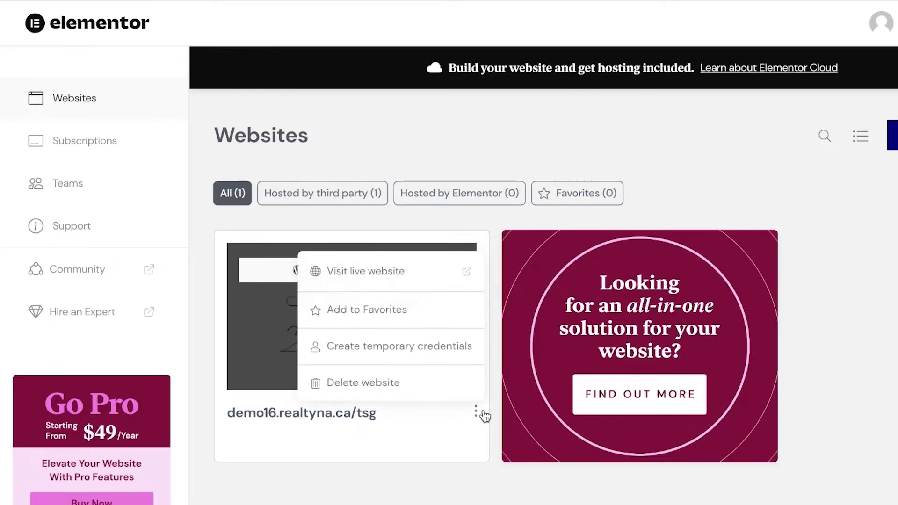
pyautogui.click(426, 435)
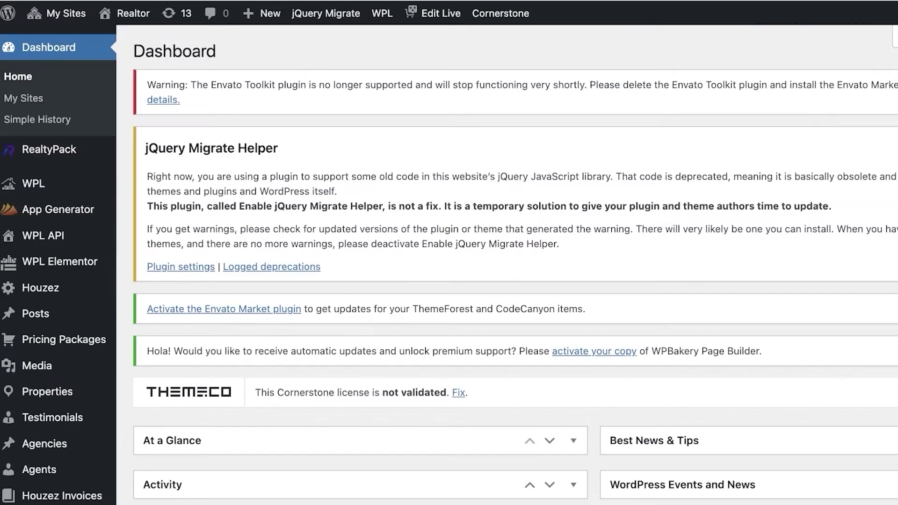
# From Elementor's Getting Started page, create the first Elementor page, Elementor #14.
pyautogui.scroll(-5, 193, 183)
pyautogui.scroll(-10, 193, 183)
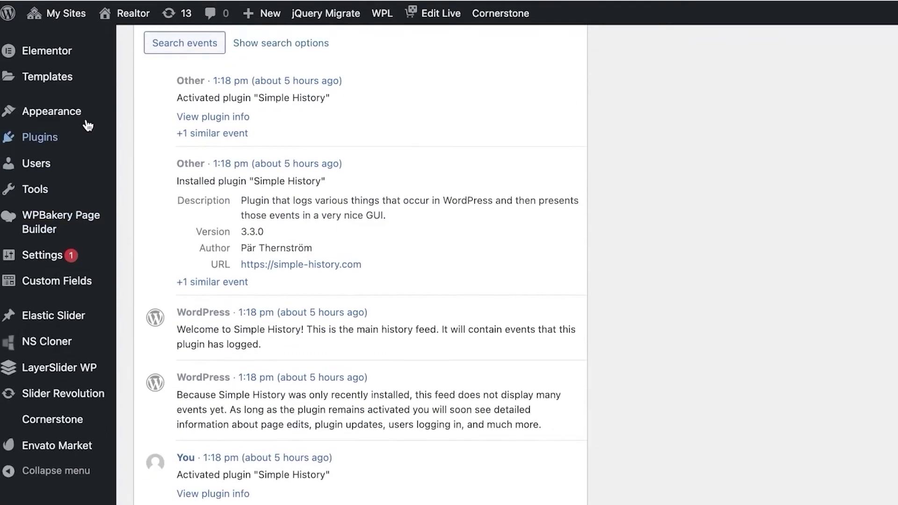
pyautogui.scroll(5, 77, 148)
pyautogui.scroll(-5, 61, 243)
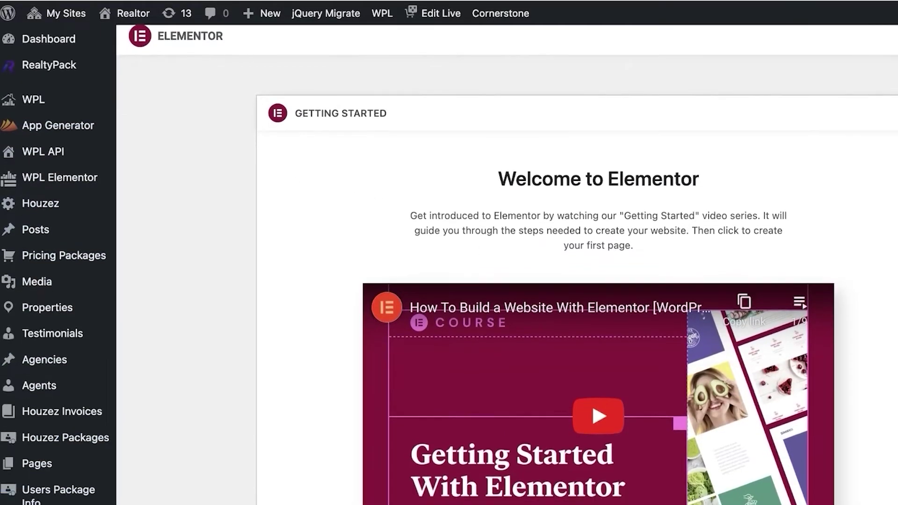
pyautogui.scroll(-5, 58, 343)
pyautogui.scroll(-5, 59, 343)
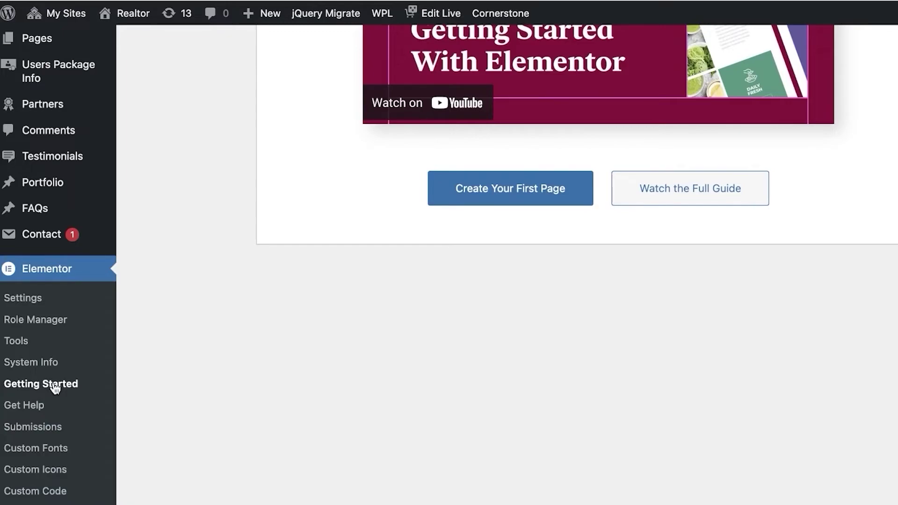
pyautogui.click(506, 192)
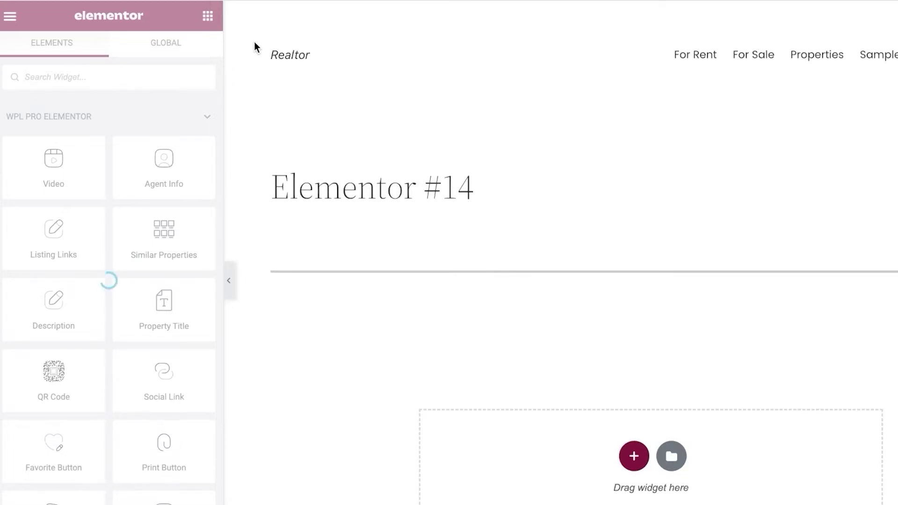
# Browse the WPL Pro Elementor and WPL widgets in the Elements panel for Elementor #14.
pyautogui.scroll(-1, 304, 98)
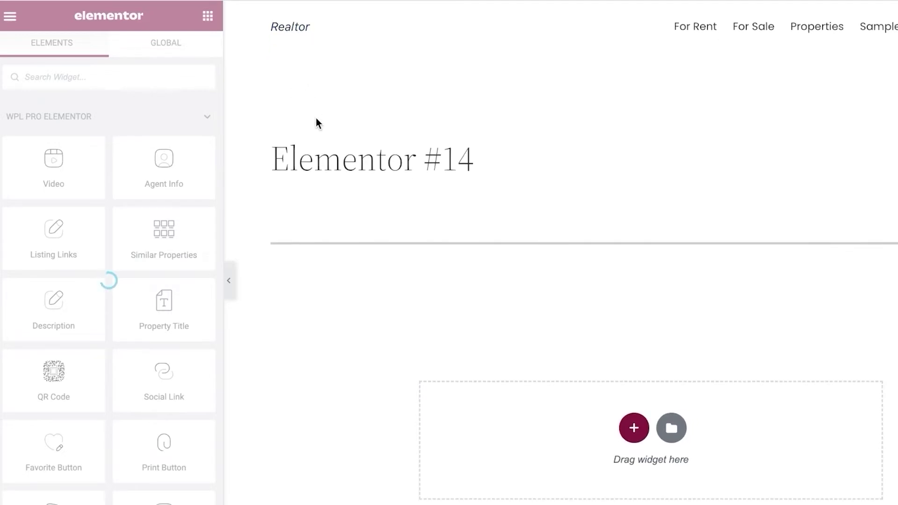
pyautogui.scroll(1, 228, 97)
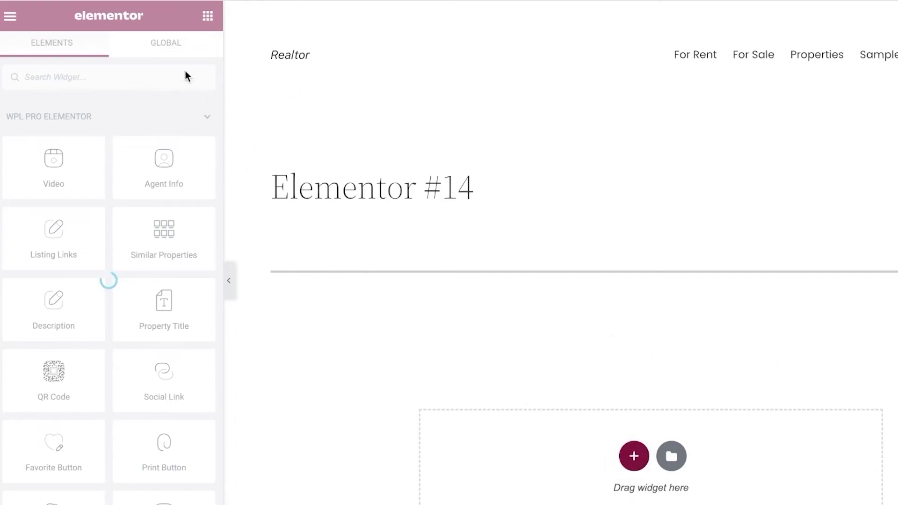
pyautogui.scroll(-10, 191, 130)
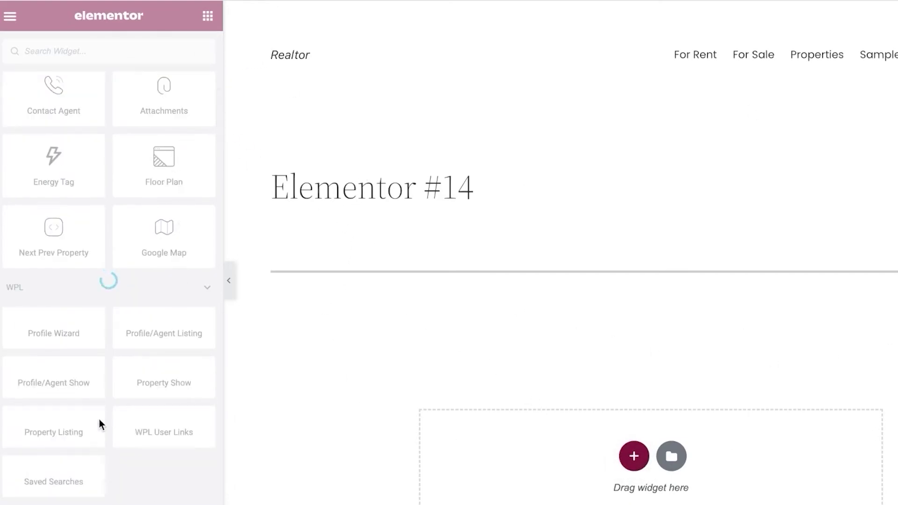
pyautogui.scroll(2, 122, 214)
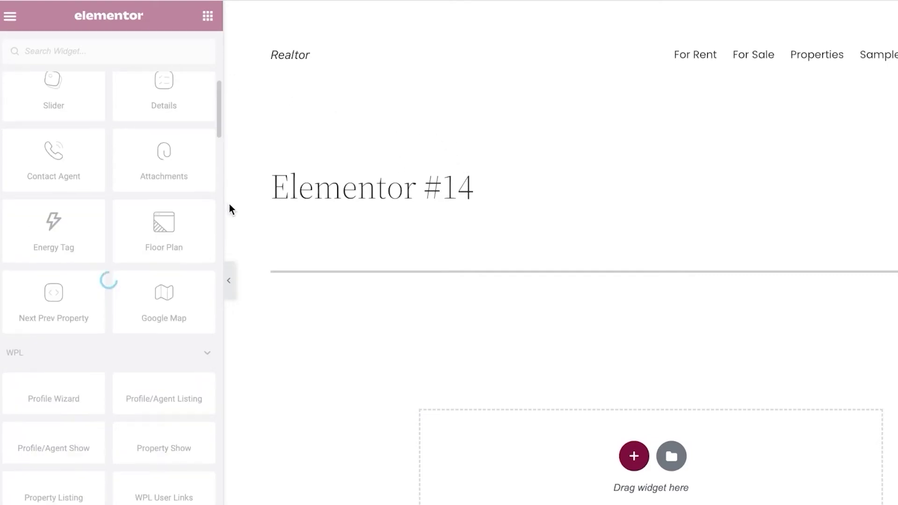
pyautogui.hotkey('ctrl', 'a')
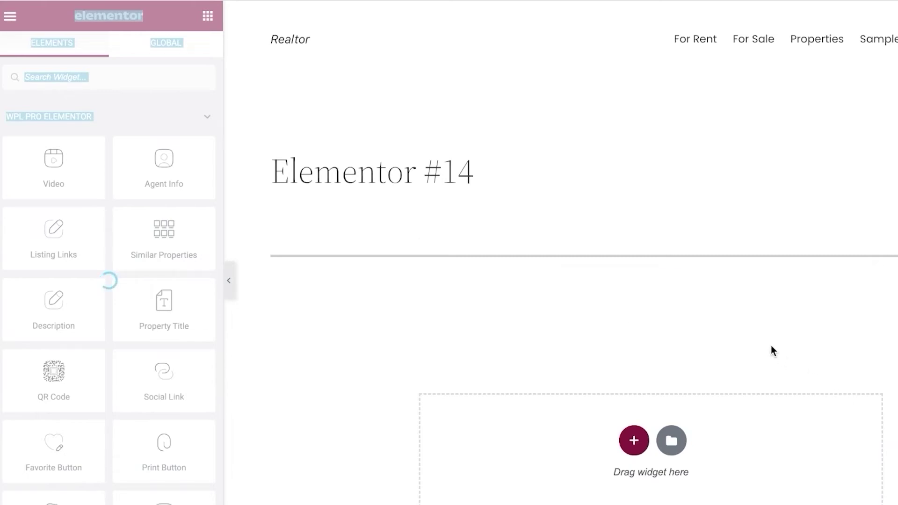
pyautogui.scroll(-3, 770, 346)
# Open the template library and browse its Pages, My Templates and Blocks tabs.
pyautogui.click(671, 286)
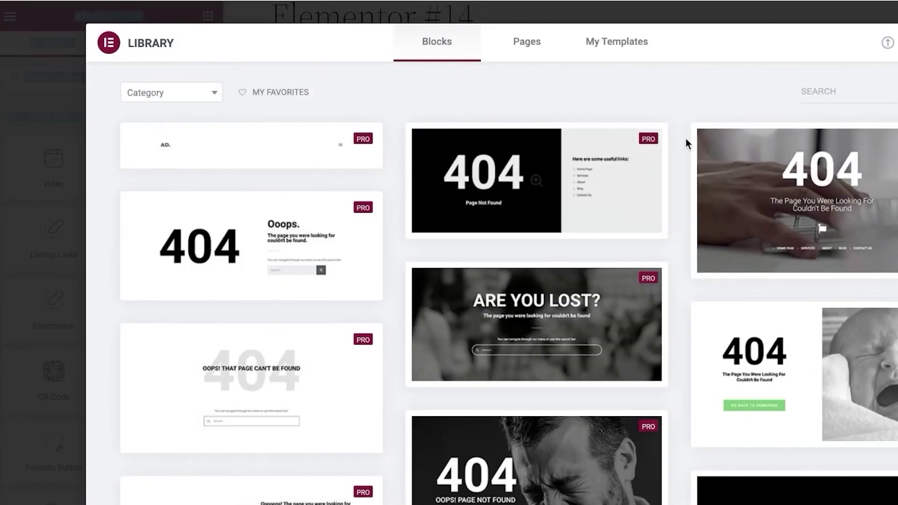
pyautogui.click(525, 43)
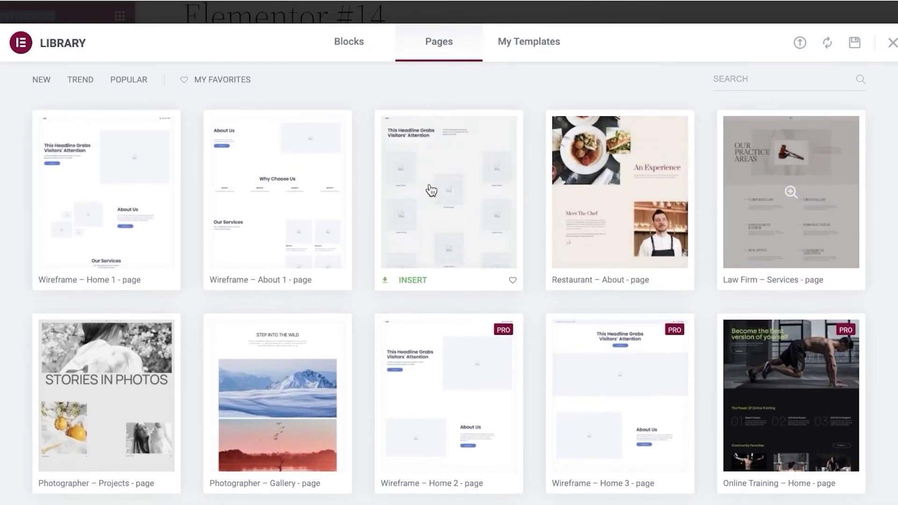
pyautogui.scroll(-1, 603, 131)
pyautogui.click(538, 43)
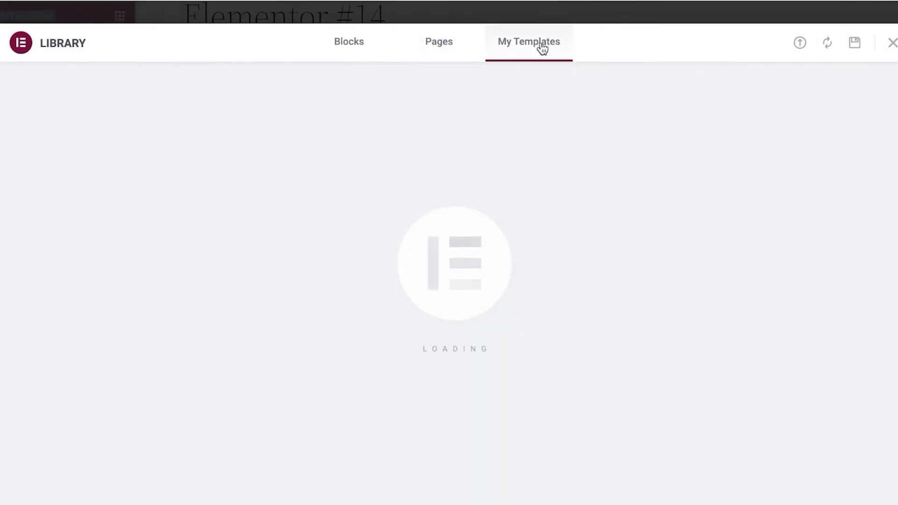
pyautogui.click(346, 44)
# Preview and insert the About Company block with the game-controller image.
pyautogui.scroll(-1, 634, 223)
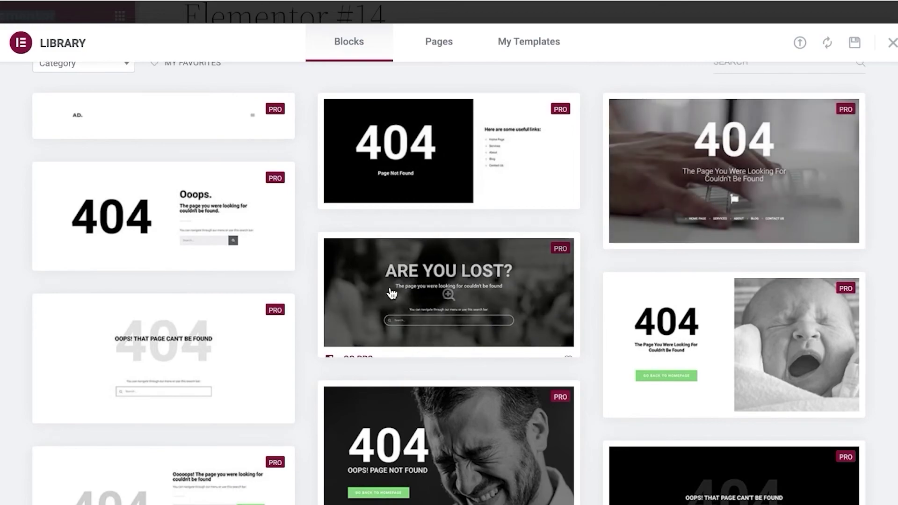
pyautogui.scroll(-9, 468, 288)
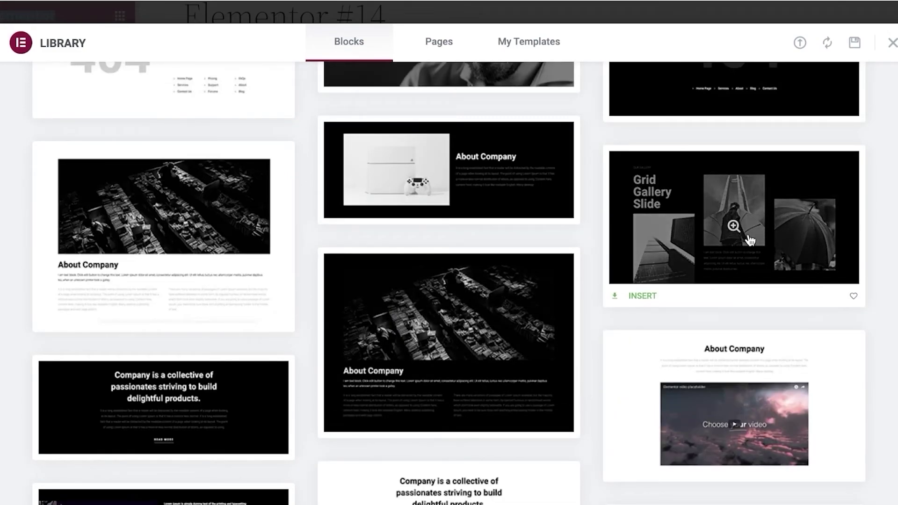
pyautogui.click(381, 169)
pyautogui.click(842, 43)
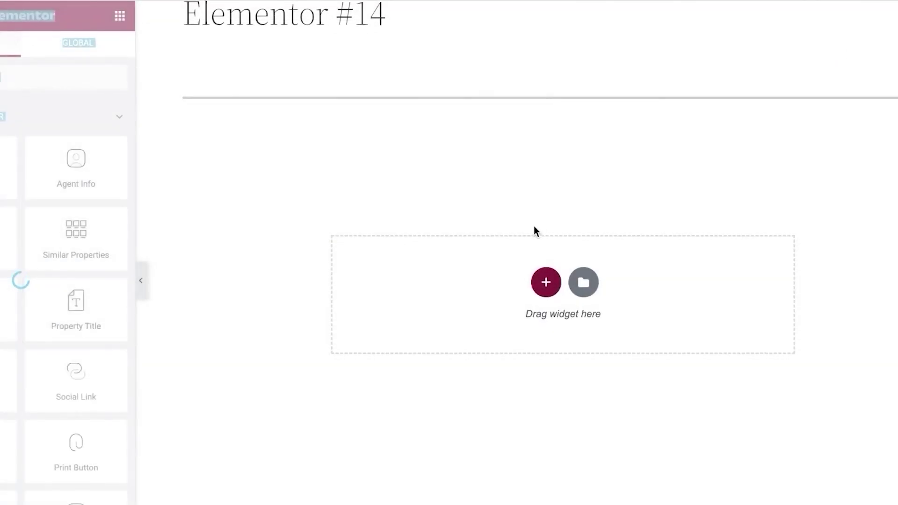
pyautogui.scroll(4, 537, 224)
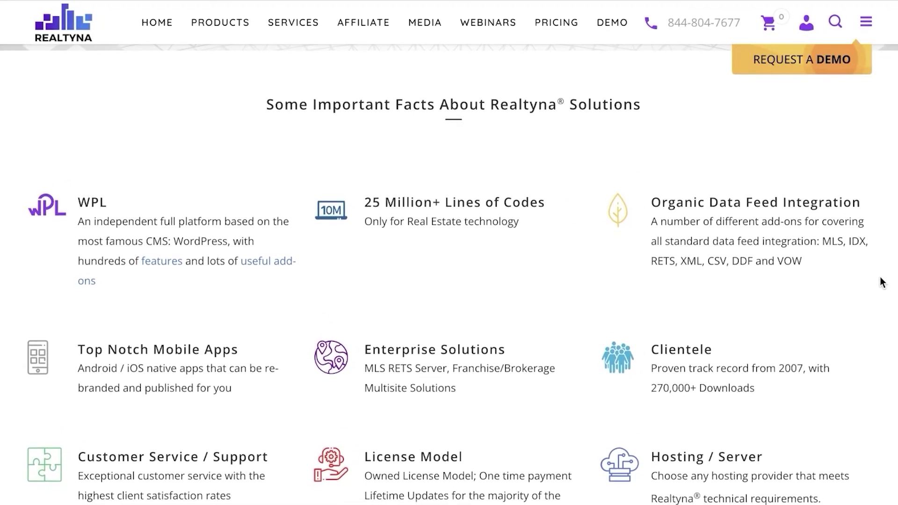
# Read the Realtyna Solutions facts, then return to realtyna.com's top Real Estate CRM slide.
pyautogui.scroll(-1, 882, 282)
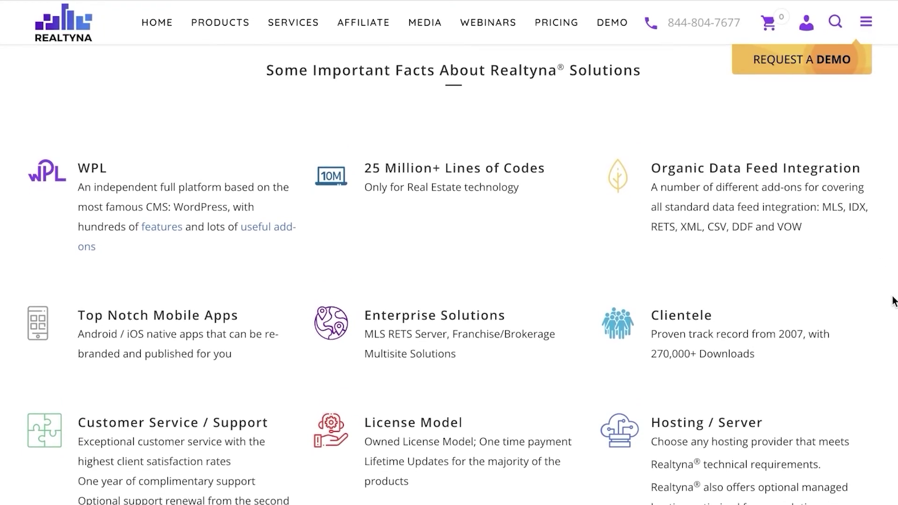
pyautogui.scroll(-1, 882, 301)
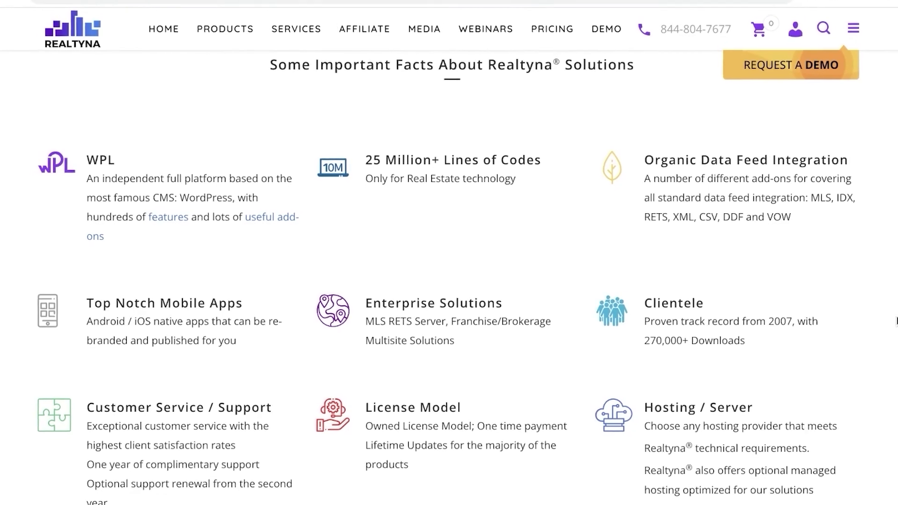
pyautogui.scroll(15, 515, 434)
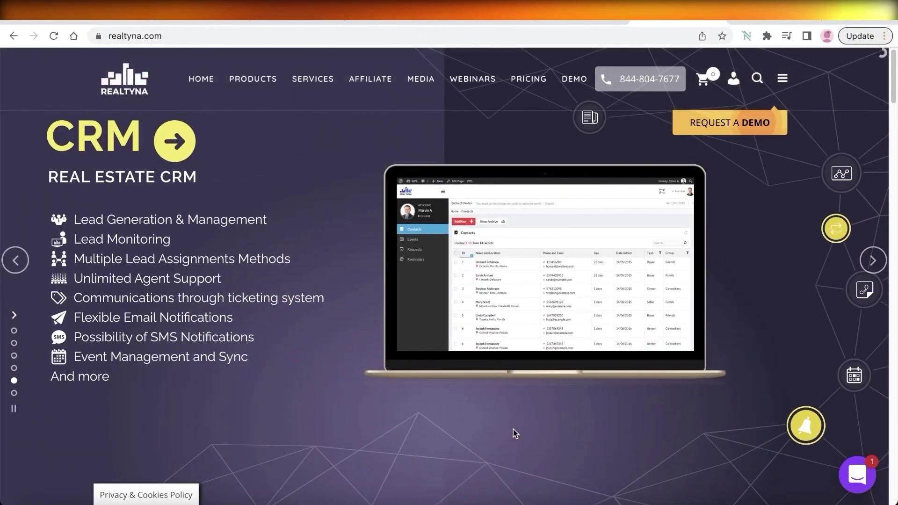